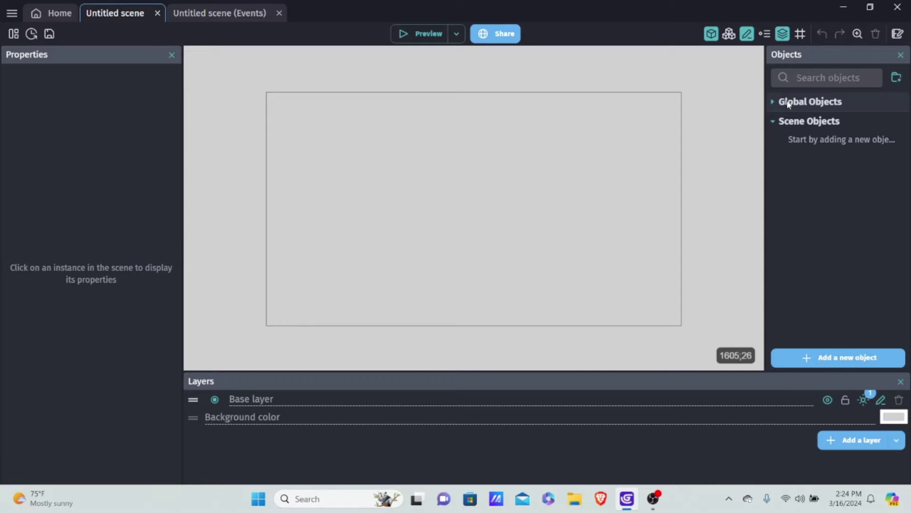
# - Create a new 3D Box object and name it Player
pyautogui.click(839, 357)
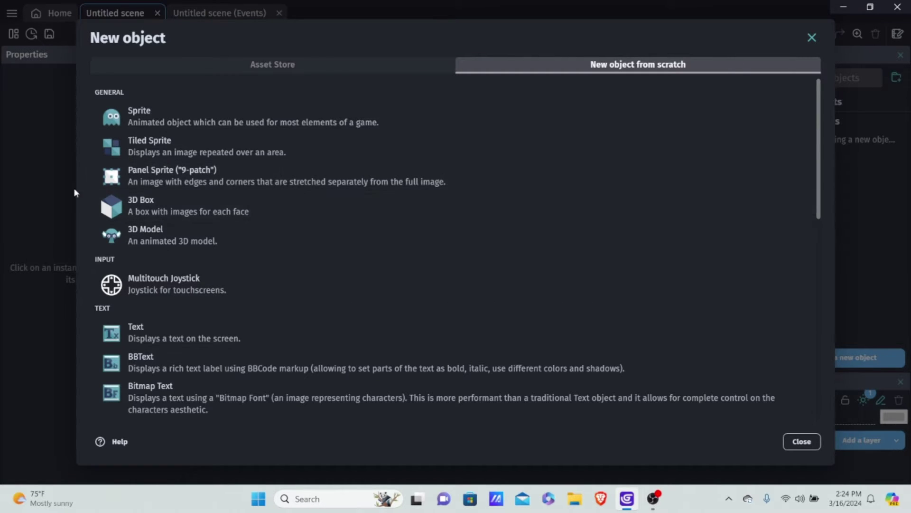
pyautogui.click(251, 205)
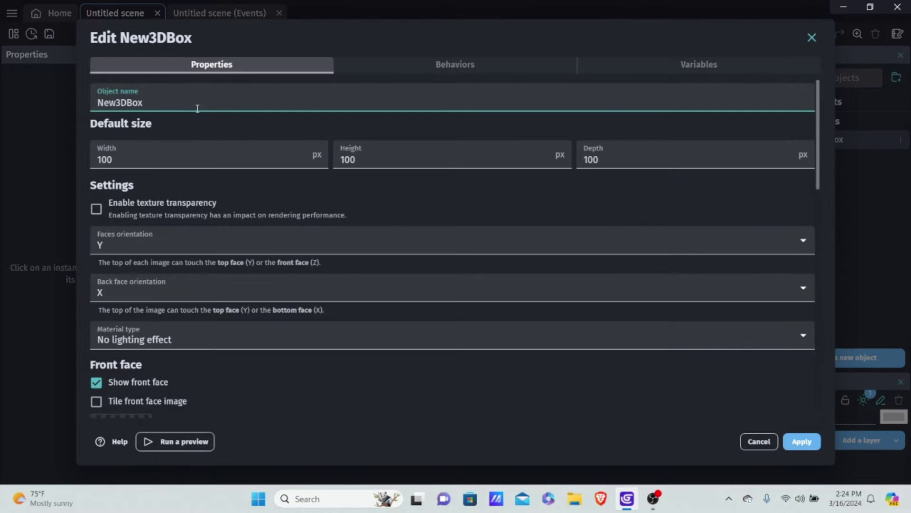
pyautogui.moveTo(198, 108); pyautogui.dragTo(1, 112)
pyautogui.press('BackSpace')
pyautogui.write('Player')
# - Hide the Player box's left, top, bottom and right faces
pyautogui.scroll(-4, 295, 232)
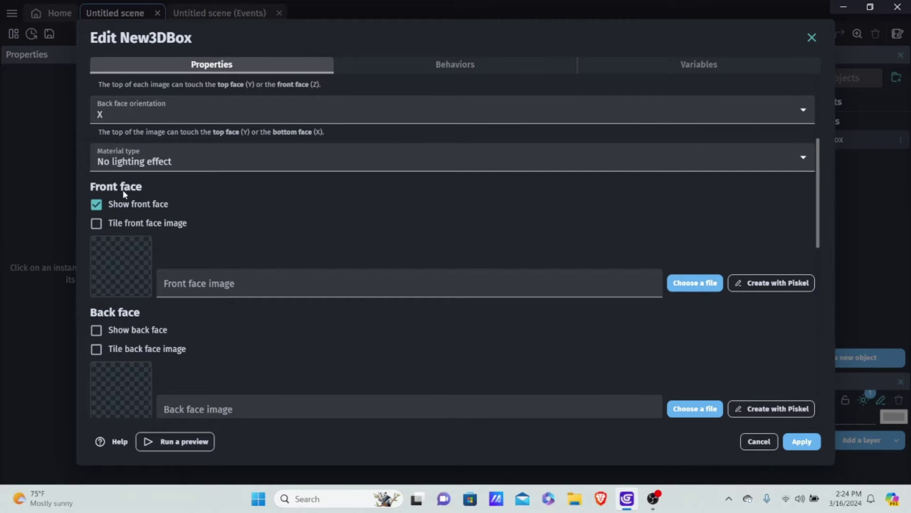
pyautogui.scroll(-1, 163, 219)
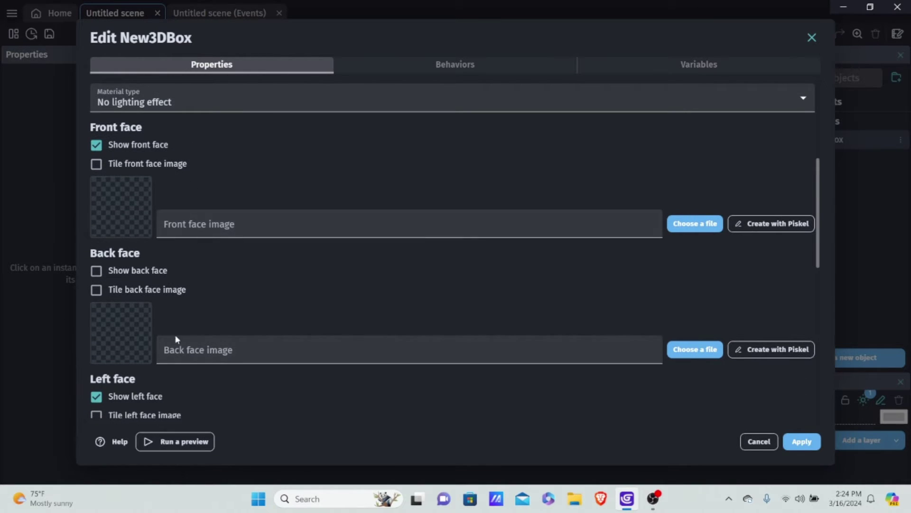
pyautogui.click(123, 398)
pyautogui.scroll(-2, 233, 309)
pyautogui.scroll(-8, 234, 309)
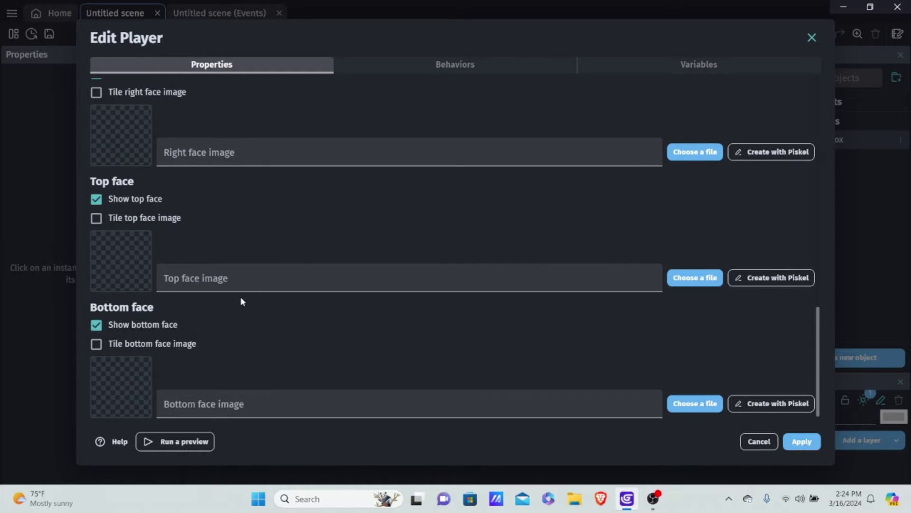
pyautogui.click(124, 201)
pyautogui.click(133, 325)
pyautogui.scroll(6, 145, 326)
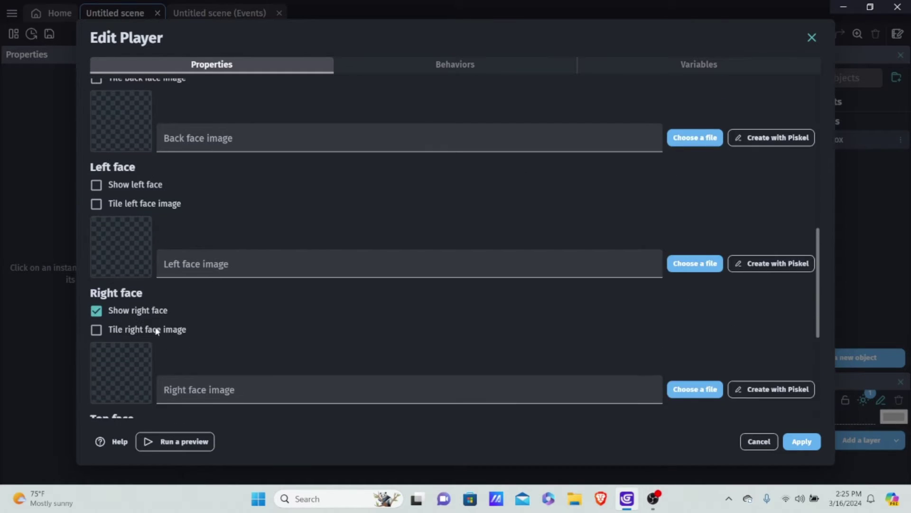
pyautogui.click(134, 371)
pyautogui.scroll(7, 137, 365)
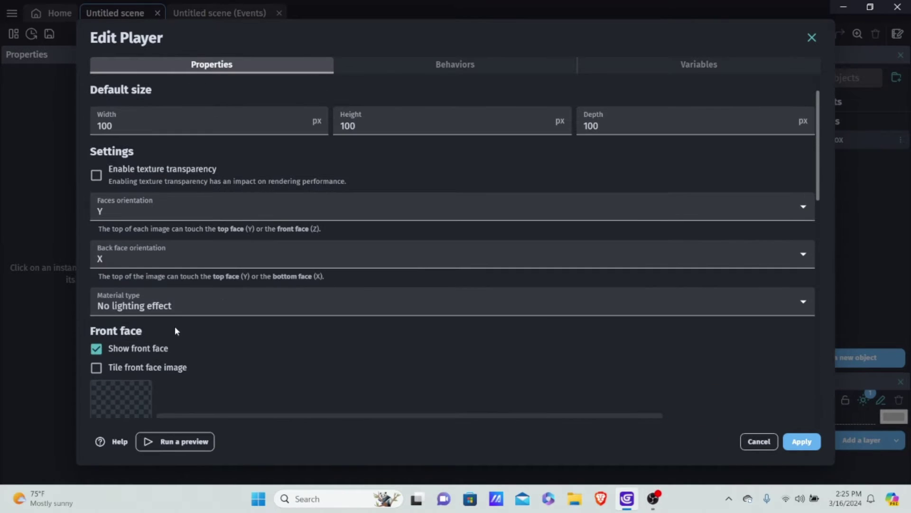
pyautogui.scroll(-2, 175, 328)
# - Texture the front face with Red Cube.png from Test Sprites for Tutorials, copied into the project
pyautogui.click(223, 316)
pyautogui.click(223, 335)
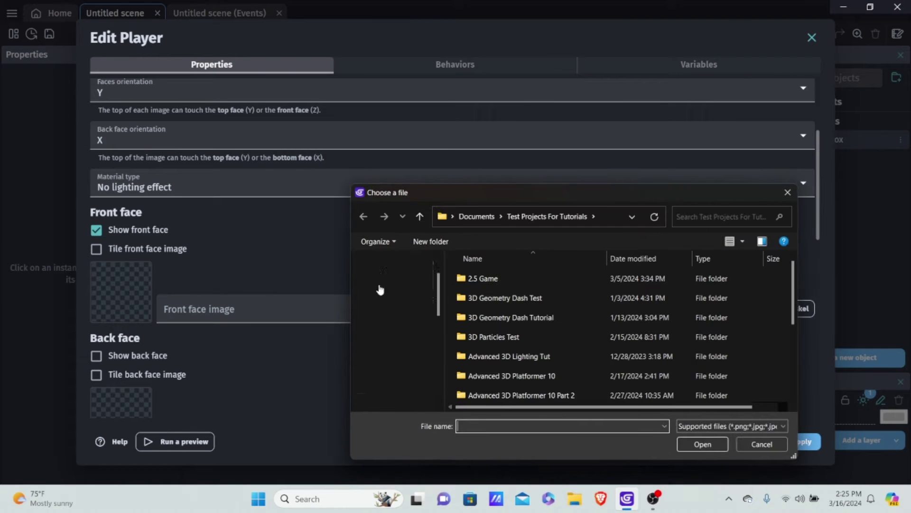
pyautogui.click(398, 356)
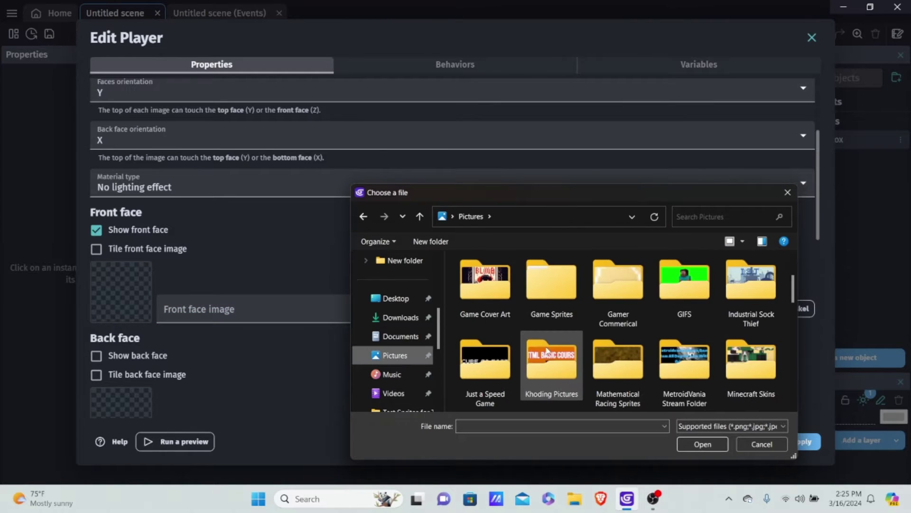
pyautogui.doubleClick(559, 311)
pyautogui.scroll(-5, 558, 308)
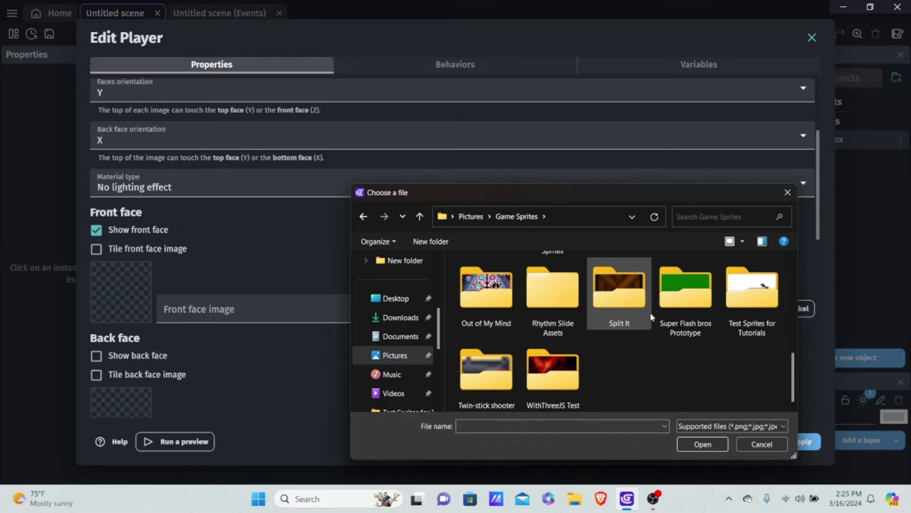
pyautogui.doubleClick(753, 316)
pyautogui.scroll(-5, 648, 344)
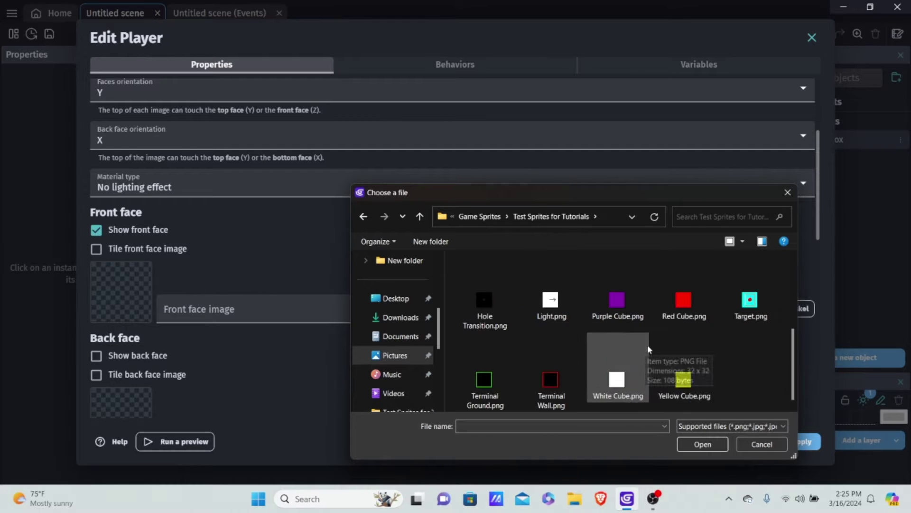
pyautogui.doubleClick(684, 313)
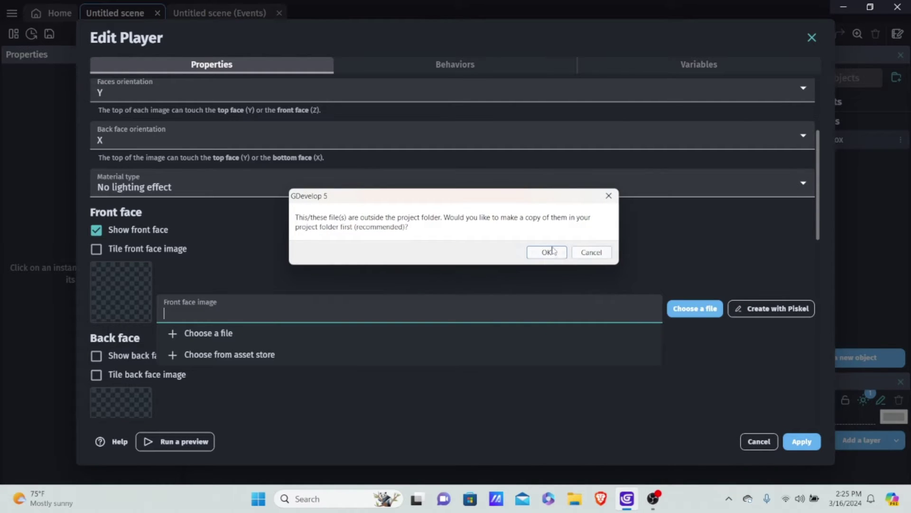
pyautogui.click(552, 248)
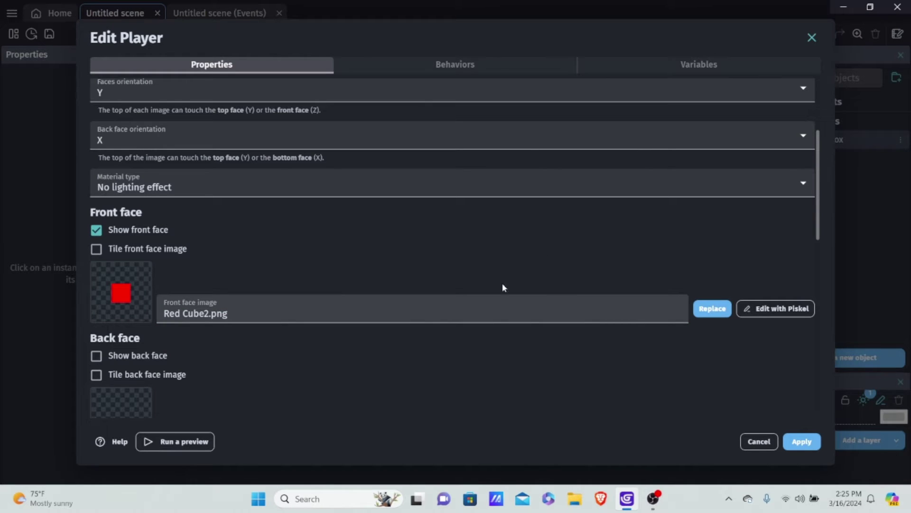
# - Add the Platformer character behaviour to Player with default settings and apply
pyautogui.click(491, 66)
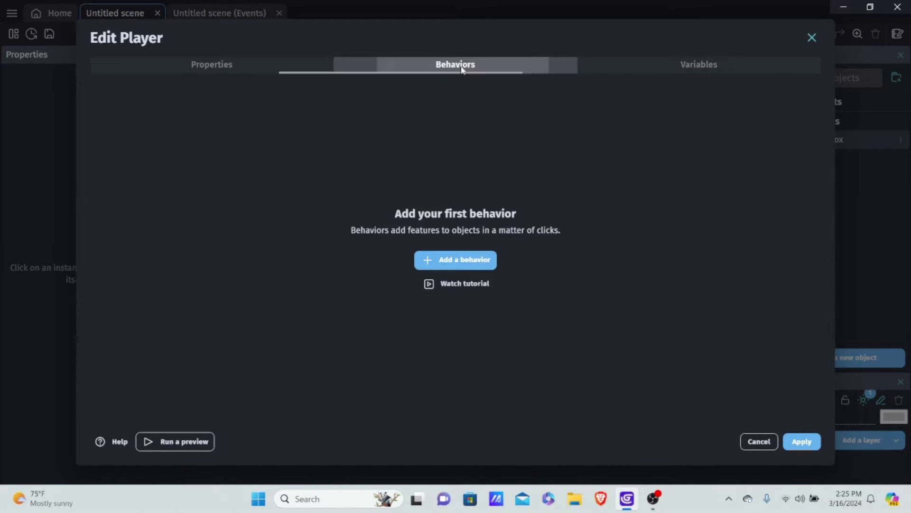
pyautogui.click(449, 260)
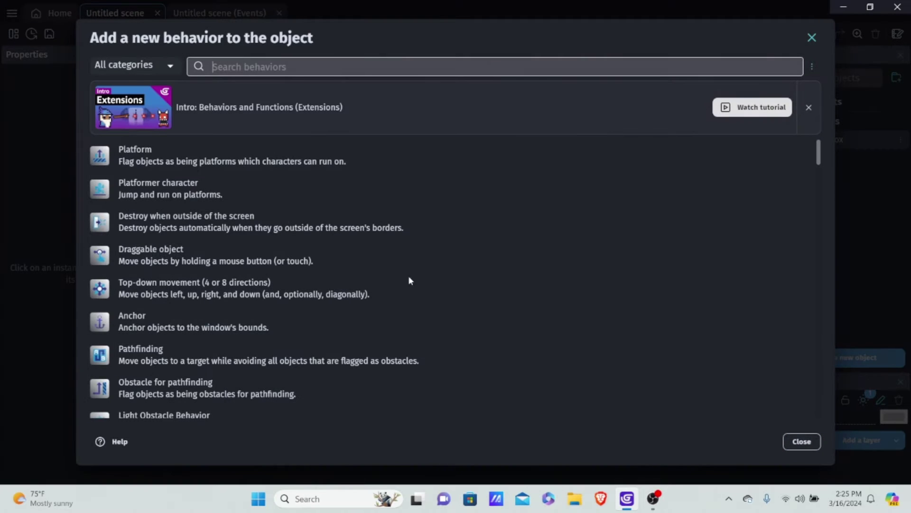
pyautogui.click(170, 185)
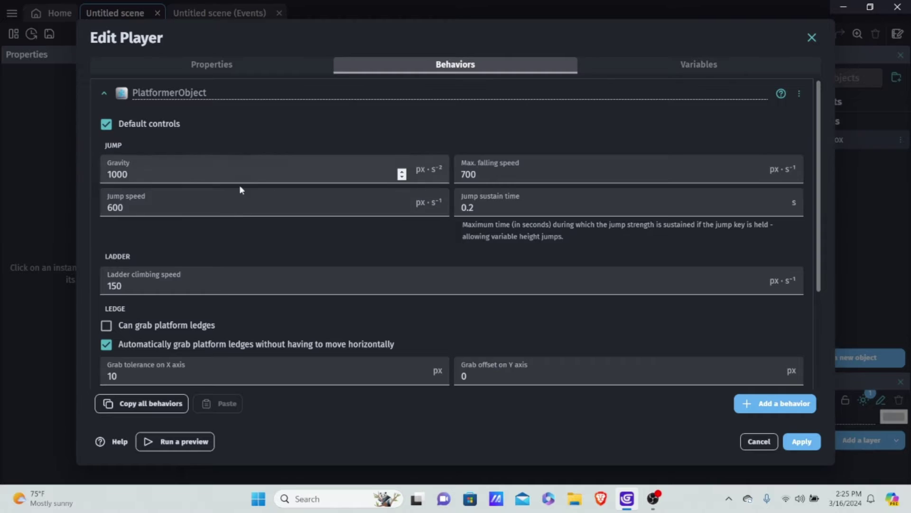
pyautogui.scroll(-3, 257, 199)
pyautogui.scroll(3, 425, 311)
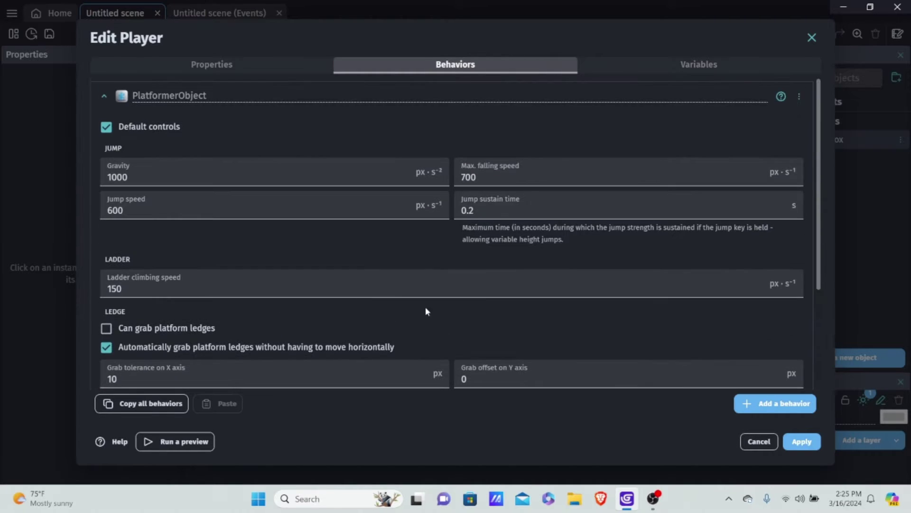
pyautogui.click(795, 441)
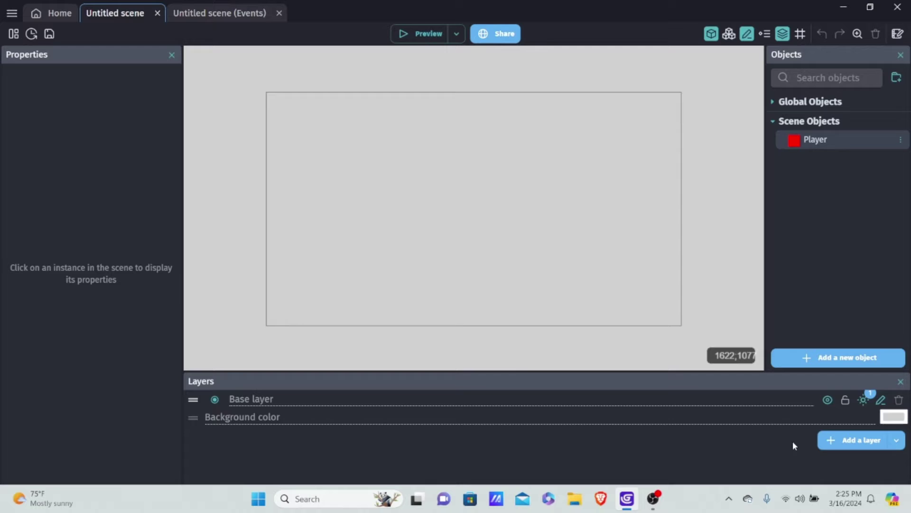
# - Place a Player instance in the scene with a custom width and height of 32
pyautogui.moveTo(831, 142); pyautogui.dragTo(549, 192)
pyautogui.click(13, 298)
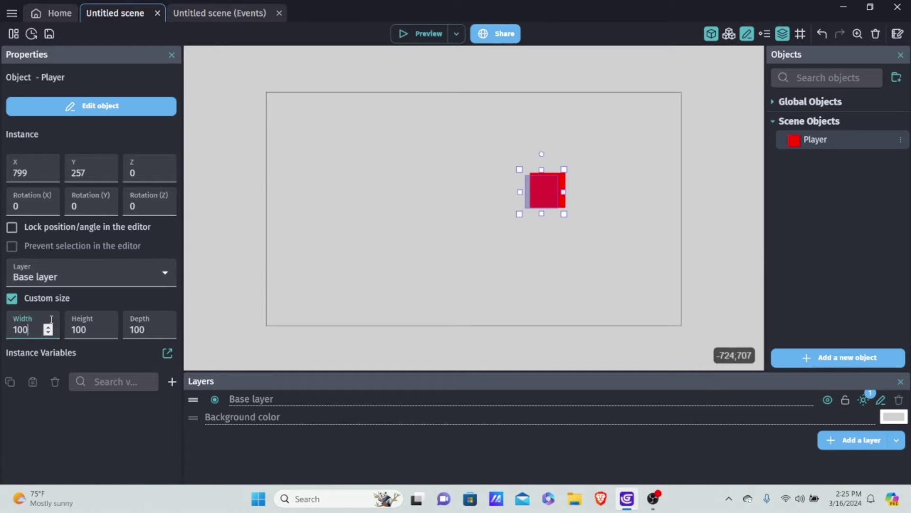
pyautogui.press('BackSpace')
pyautogui.press('BackSpace')
pyautogui.press('BackSpace')
pyautogui.write('32')
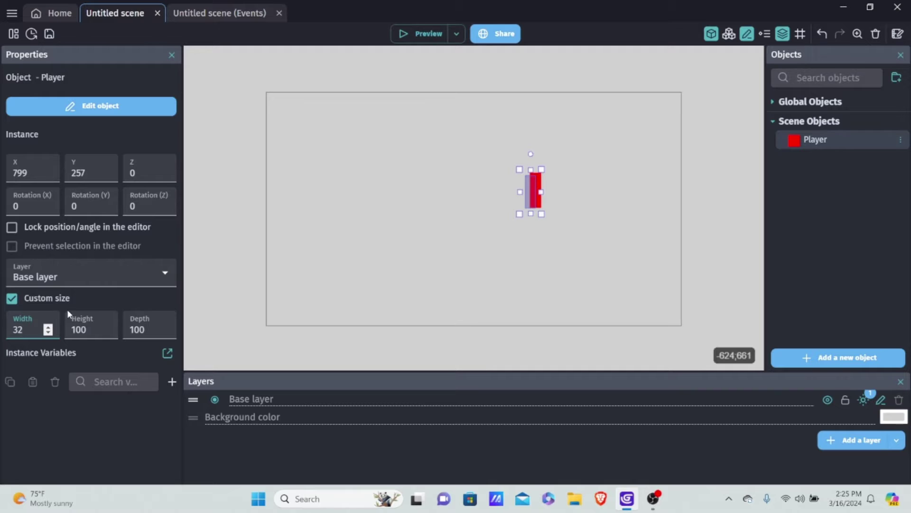
pyautogui.click(85, 324)
pyautogui.press('BackSpace')
pyautogui.press('BackSpace')
pyautogui.press('BackSpace')
pyautogui.write('32')
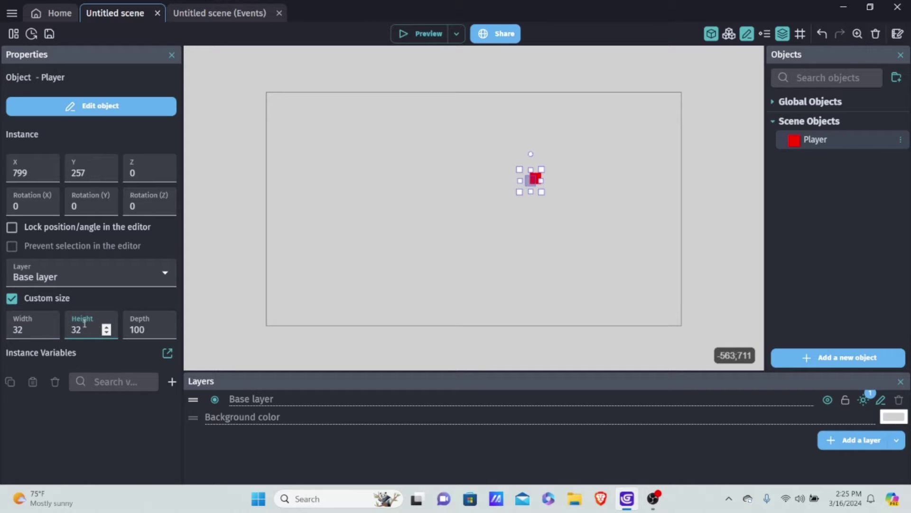
# - Set the Player instance's depth to 32 as well
pyautogui.click(557, 248)
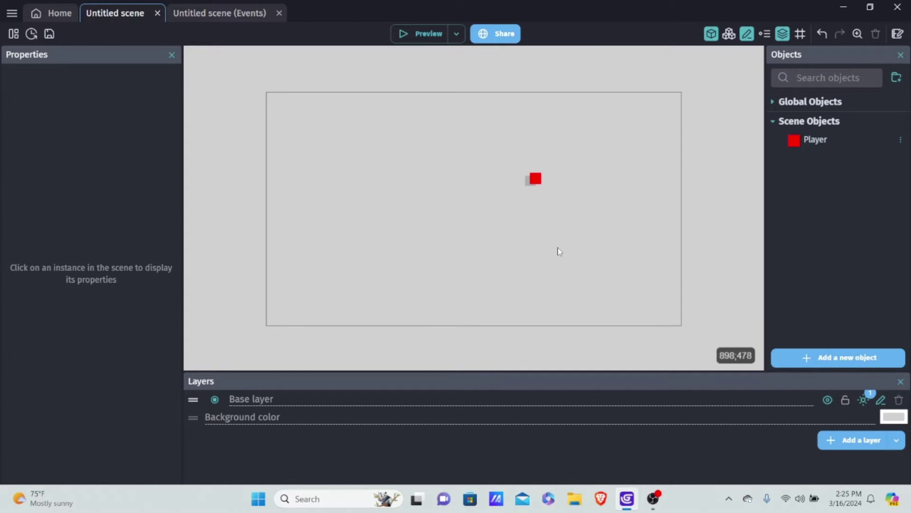
pyautogui.click(537, 181)
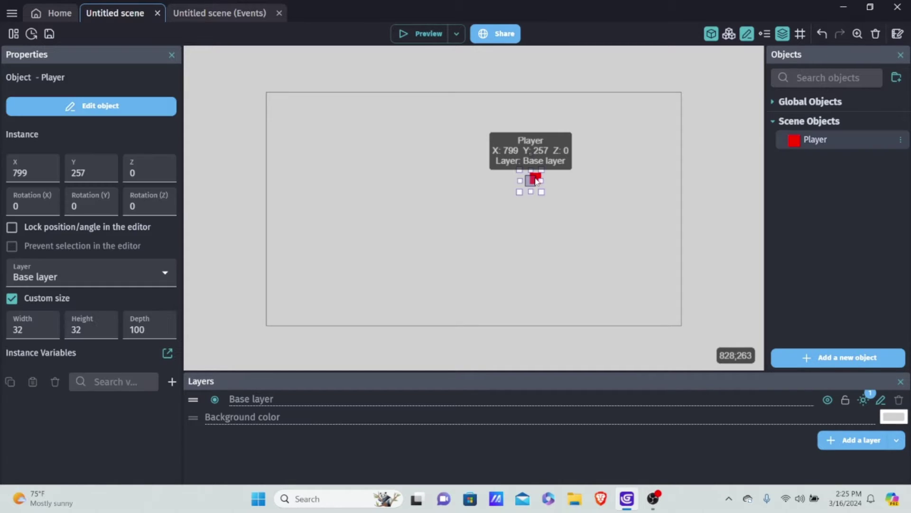
pyautogui.click(162, 328)
pyautogui.press('BackSpace')
pyautogui.press('BackSpace')
pyautogui.press('BackSpace')
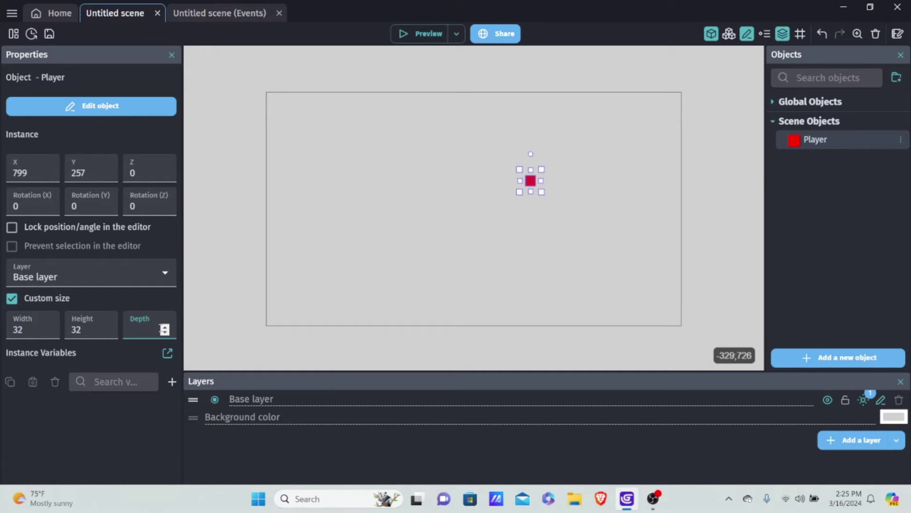
pyautogui.write('32')
# - Create a new sprite object named test
pyautogui.click(838, 357)
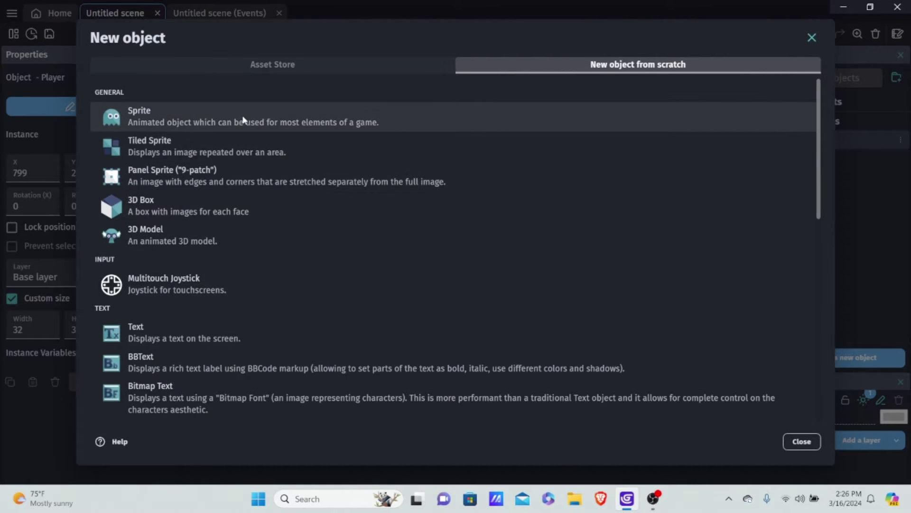
pyautogui.click(219, 121)
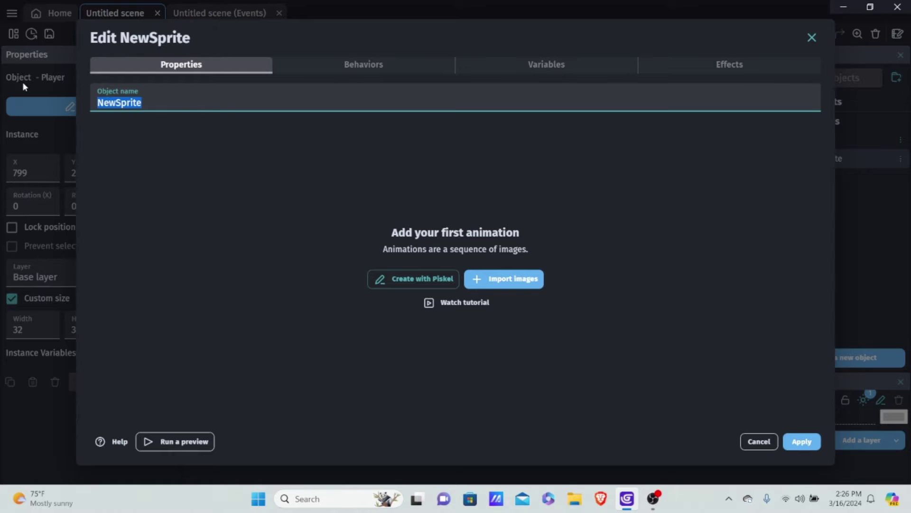
pyautogui.press('BackSpace')
pyautogui.write('test')
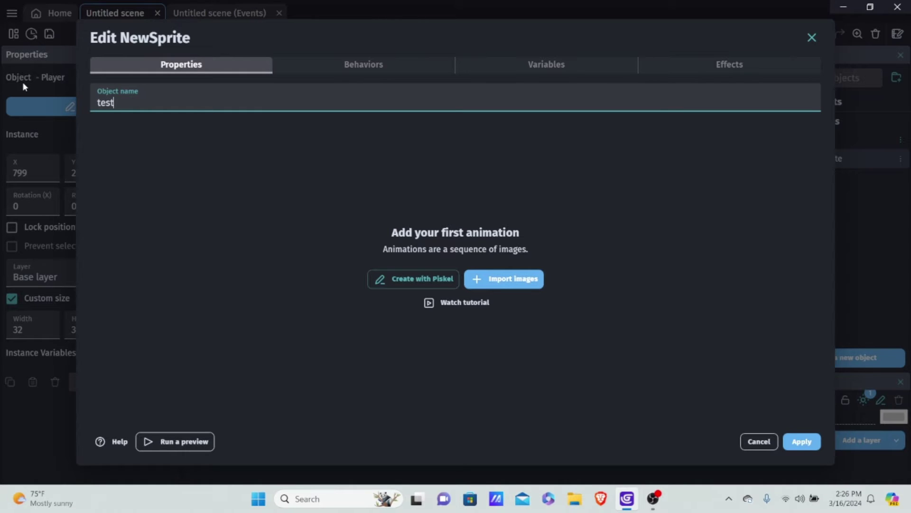
# - Import Red Cube.png as test's image, copy it into the project, and apply
pyautogui.click(504, 279)
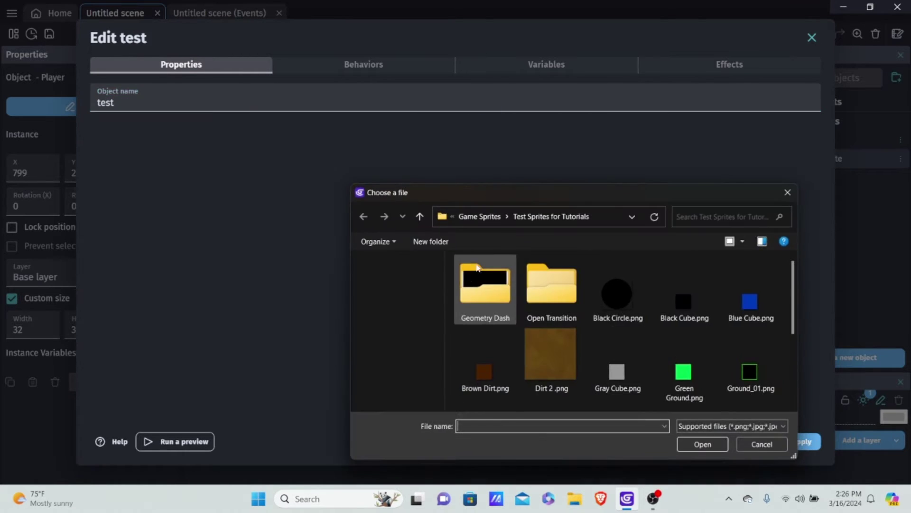
pyautogui.doubleClick(684, 299)
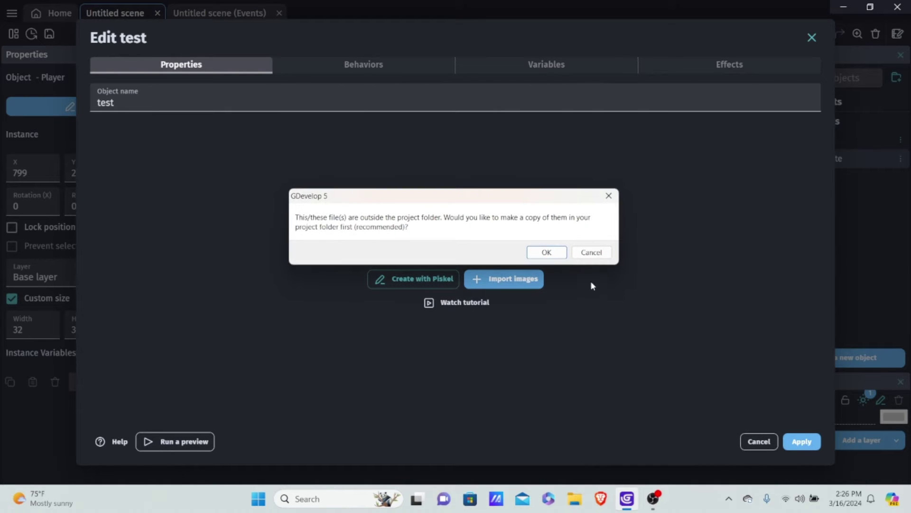
pyautogui.press('Return')
pyautogui.click(802, 441)
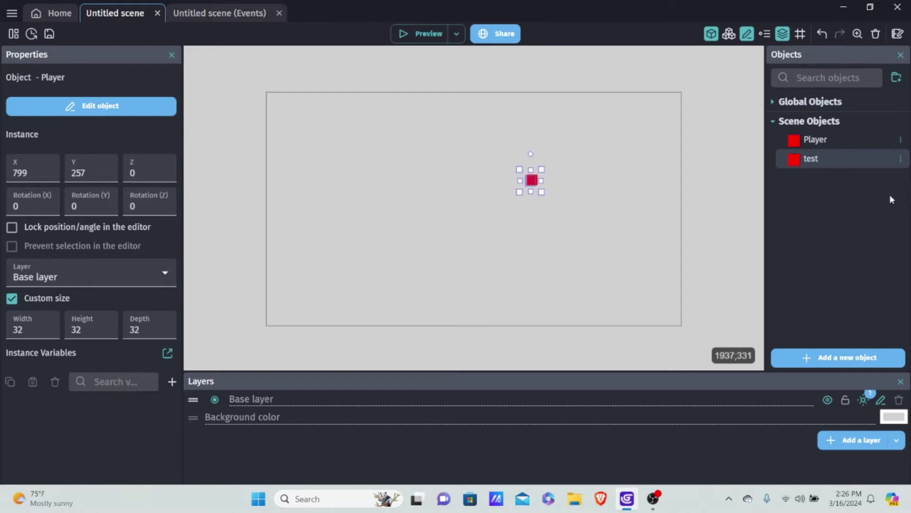
# - Place a test instance and move Player to X 634, Y 289 beside it
pyautogui.moveTo(813, 159); pyautogui.dragTo(421, 194)
pyautogui.moveTo(535, 183); pyautogui.dragTo(480, 192)
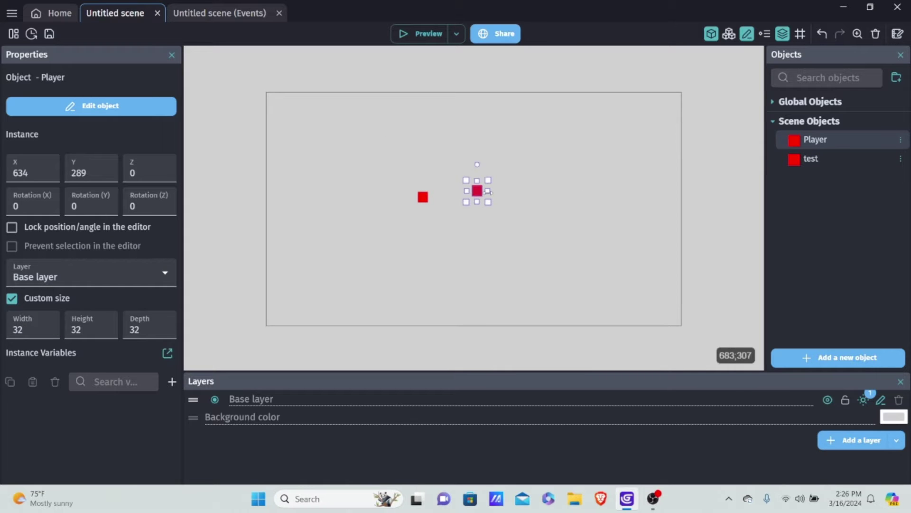
pyautogui.moveTo(423, 196); pyautogui.dragTo(405, 183)
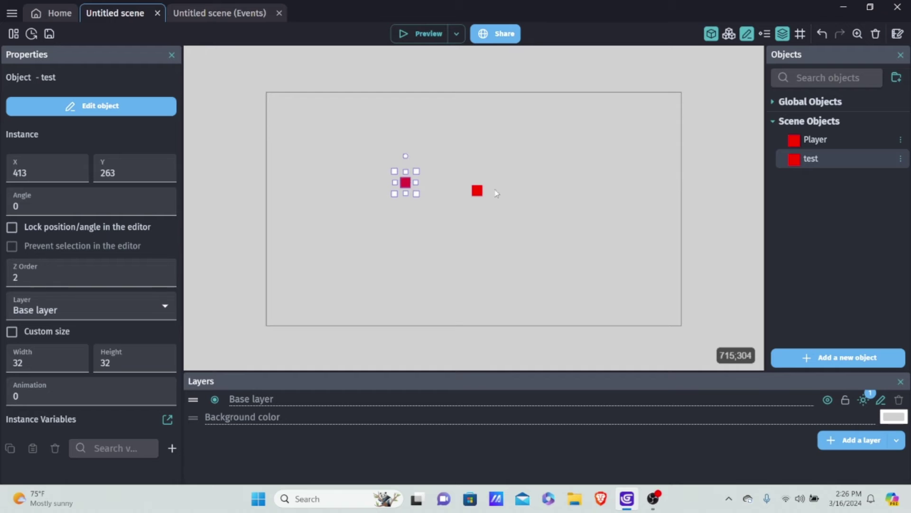
# - Try a Z position of 1000 on the Player, then clear it
pyautogui.click(476, 192)
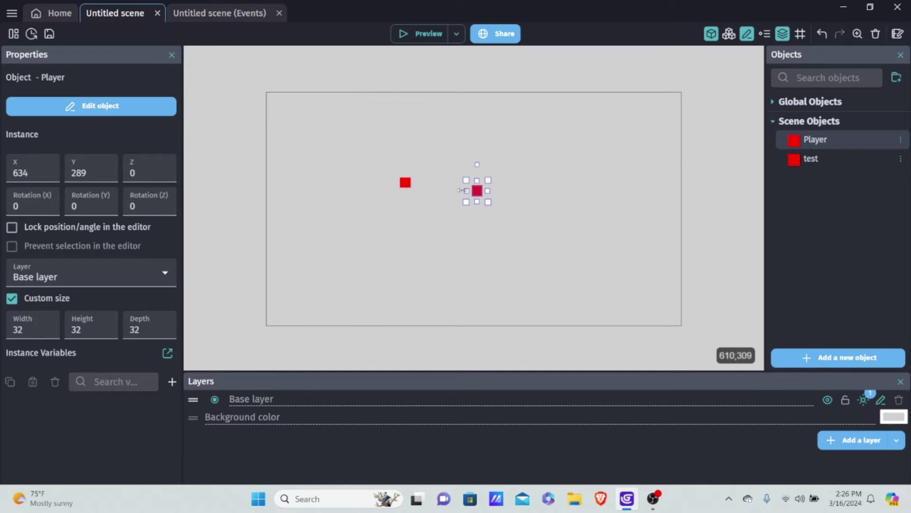
pyautogui.click(145, 172)
pyautogui.press('BackSpace')
pyautogui.write('90')
pyautogui.press('BackSpace')
pyautogui.press('BackSpace')
pyautogui.write('100')
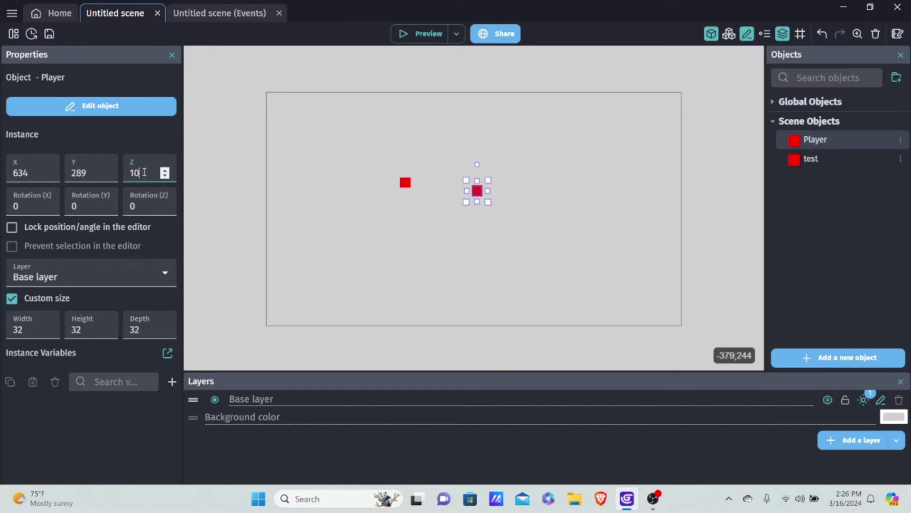
pyautogui.write('0')
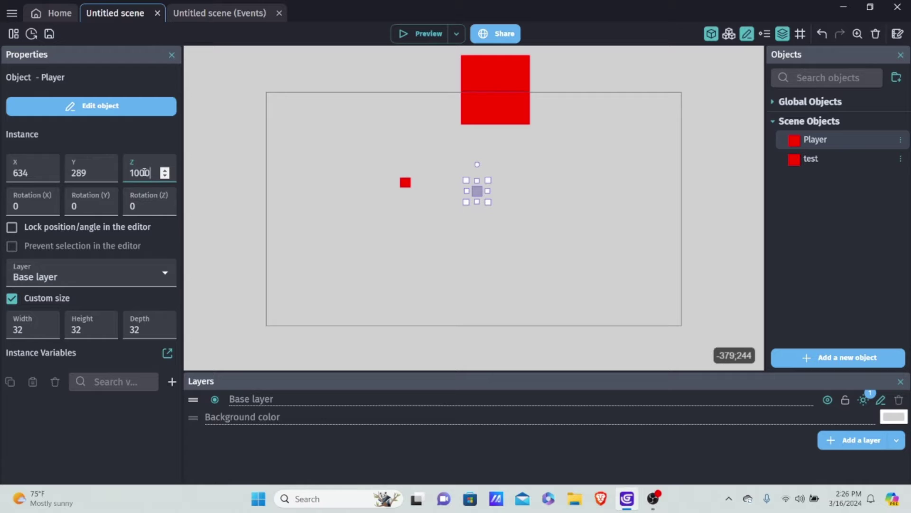
pyautogui.press('BackSpace')
pyautogui.press('BackSpace')
pyautogui.press('BackSpace')
pyautogui.press('BackSpace')
# - Set the Player's Z back to 0 and select the test instance
pyautogui.write('0')
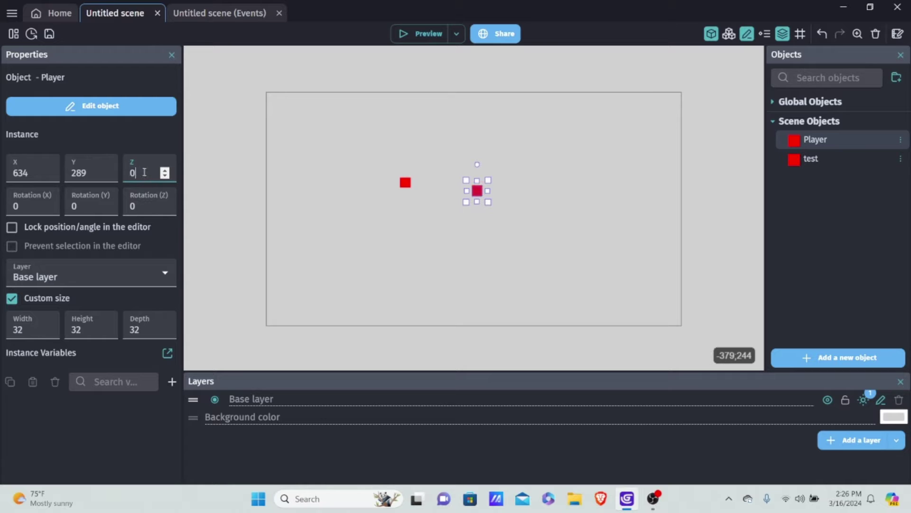
pyautogui.click(429, 193)
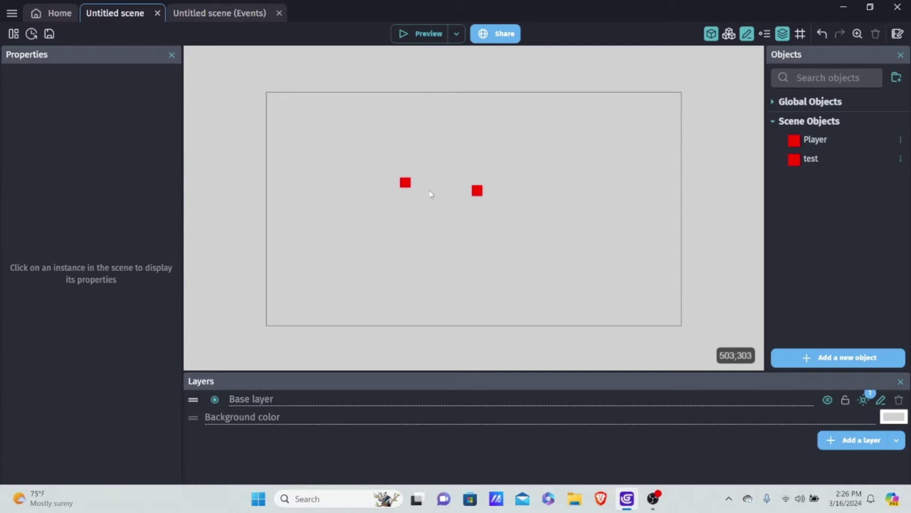
pyautogui.click(405, 182)
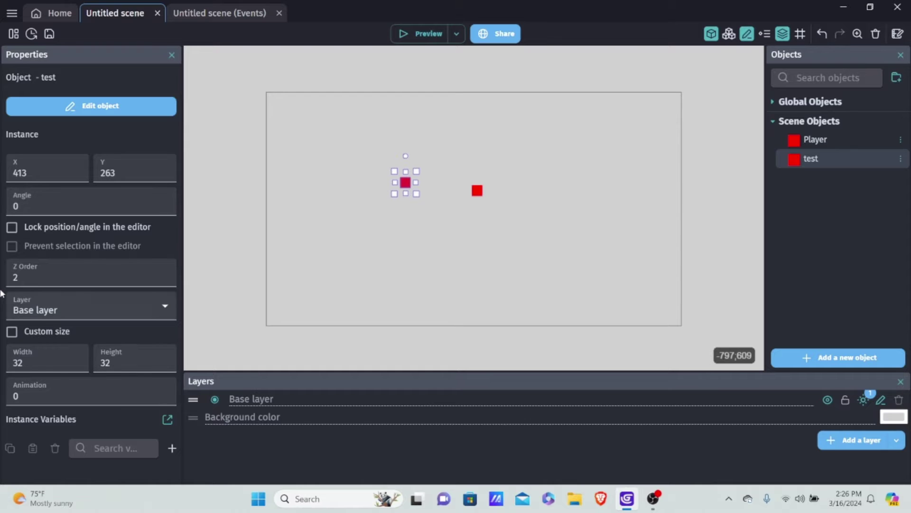
# - Change the test instance's Z order from 2 to 1
pyautogui.click(42, 277)
pyautogui.press('BackSpace')
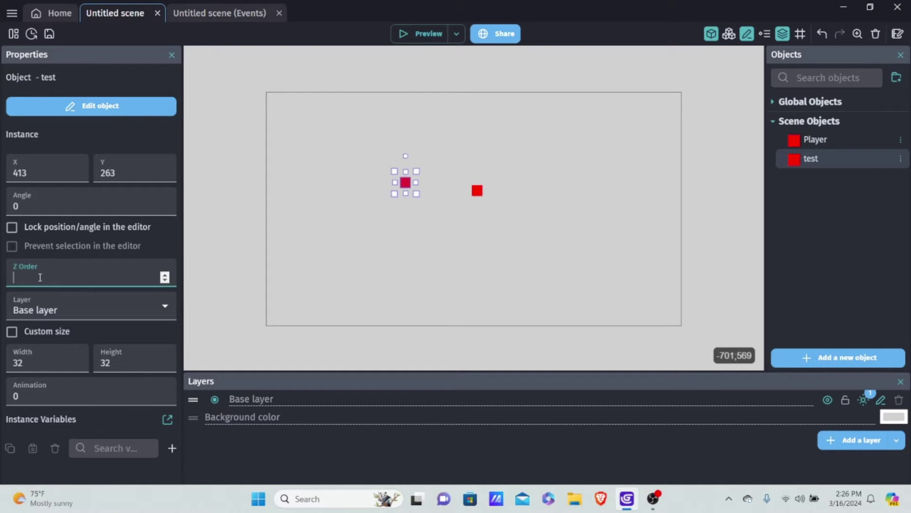
pyautogui.write('1000000')
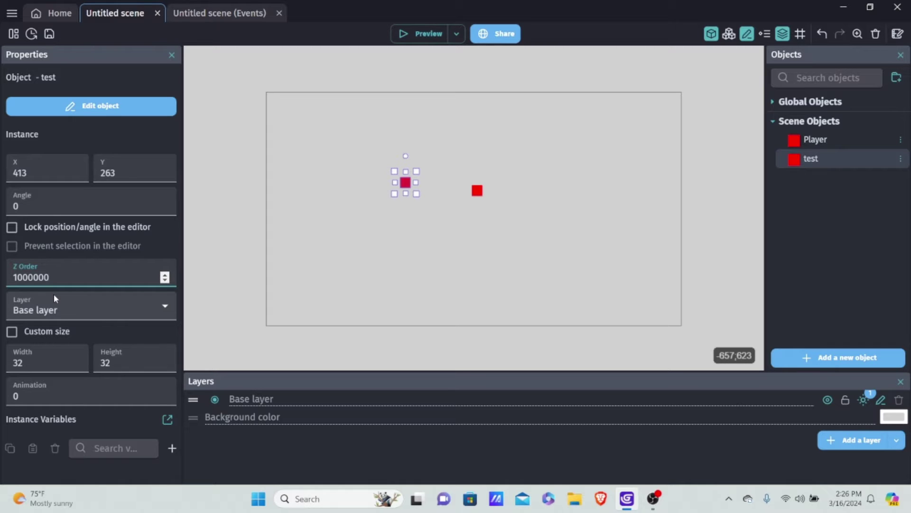
pyautogui.press('BackSpace')
pyautogui.press('BackSpace')
pyautogui.press('BackSpace')
pyautogui.press('BackSpace')
pyautogui.press('BackSpace')
pyautogui.press('BackSpace')
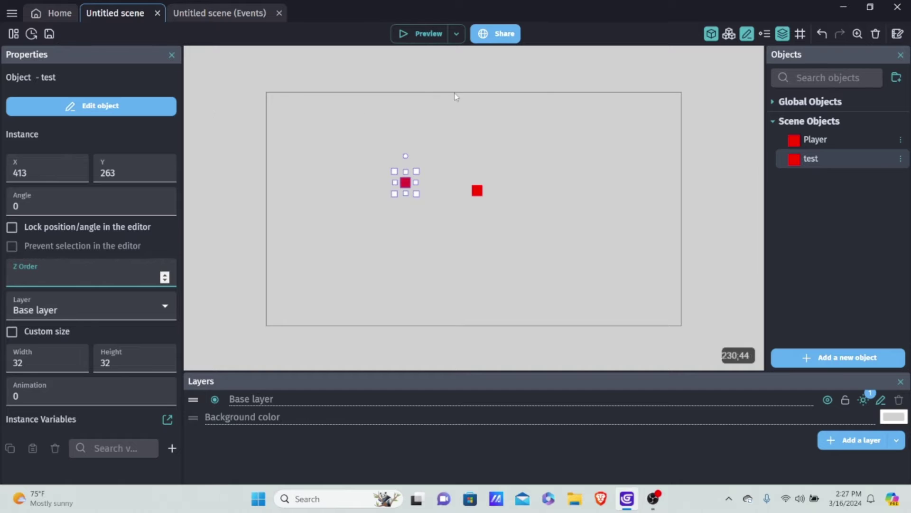
pyautogui.write('1')
pyautogui.moveTo(366, 149); pyautogui.dragTo(442, 215)
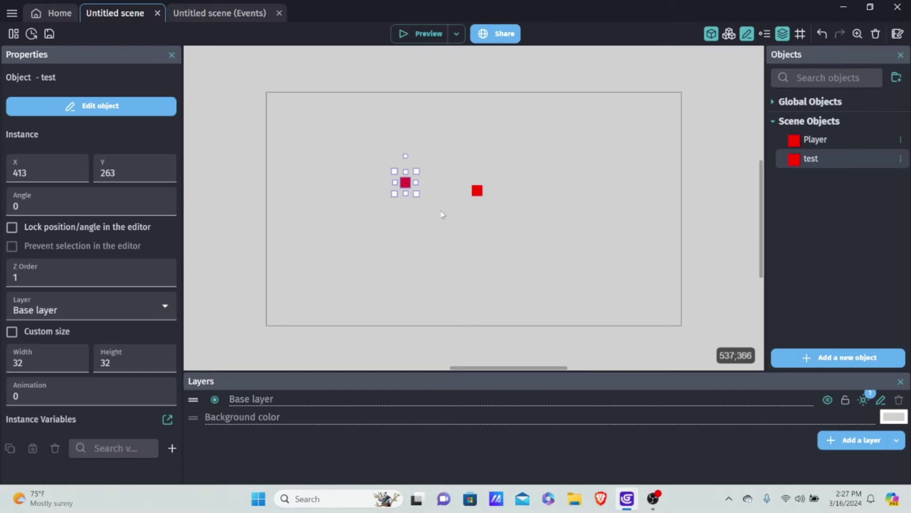
# - Delete the test instance and test object with its references, then move Player to X 435, Y 285
pyautogui.rightClick(406, 182)
pyautogui.click(448, 304)
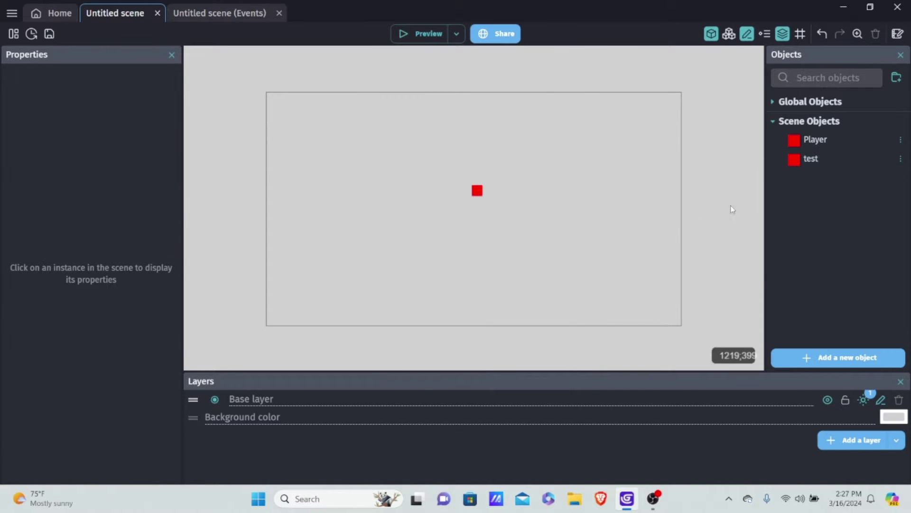
pyautogui.click(901, 159)
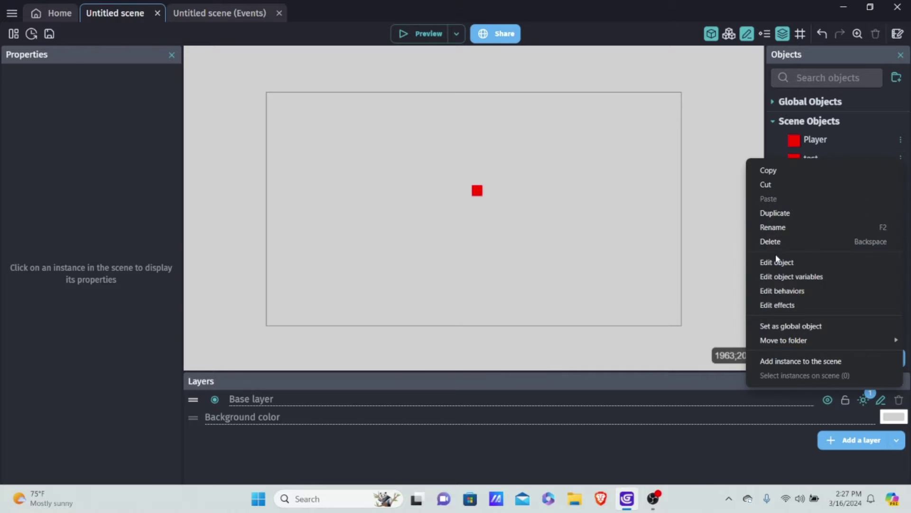
pyautogui.click(780, 243)
pyautogui.click(606, 288)
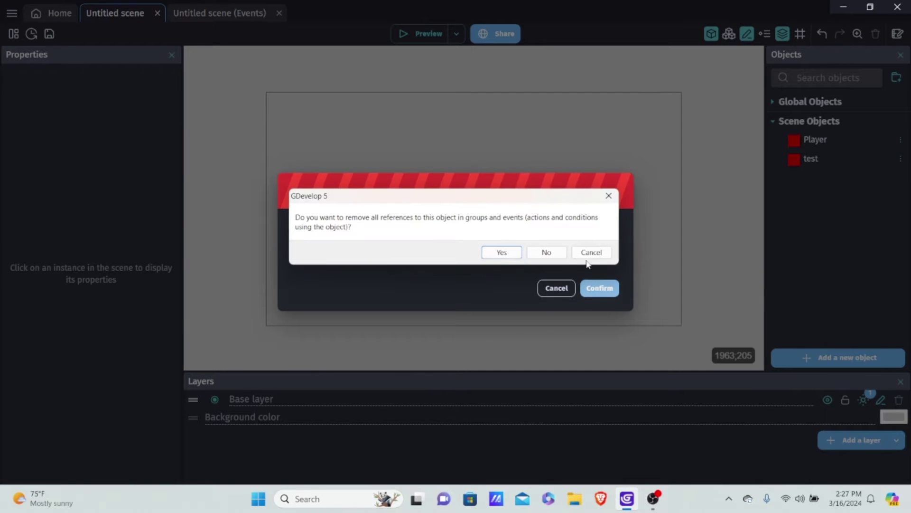
pyautogui.click(507, 254)
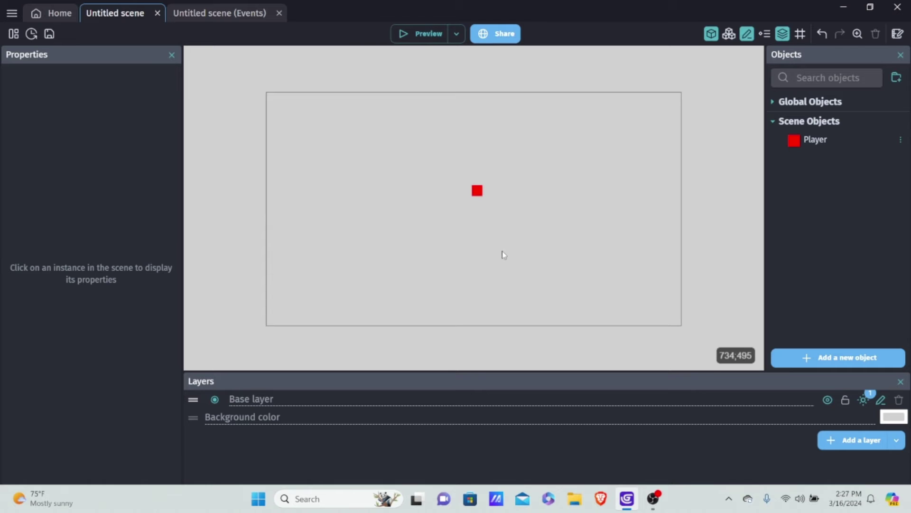
pyautogui.moveTo(478, 192); pyautogui.dragTo(409, 190)
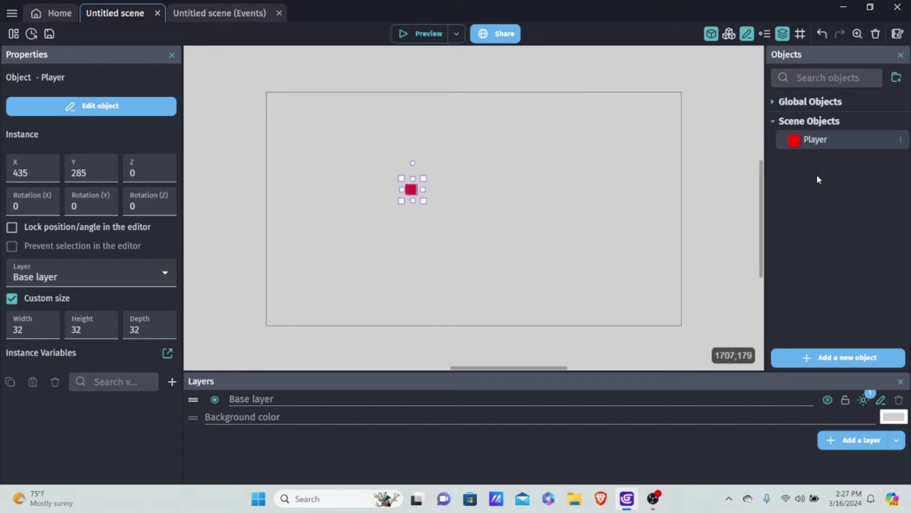
pyautogui.click(826, 356)
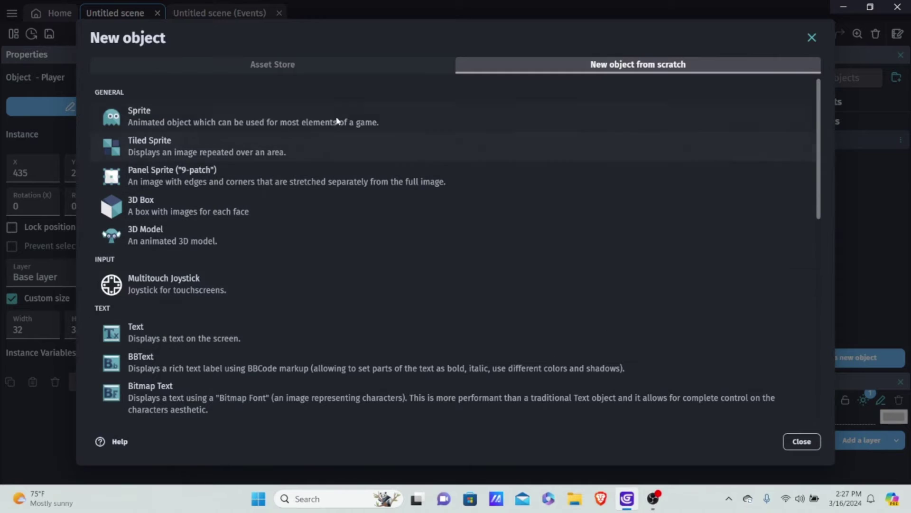
# - Create a 3D Box named Brick with asset-store Wall Brick Flat on its front face
pyautogui.click(218, 198)
pyautogui.doubleClick(248, 99)
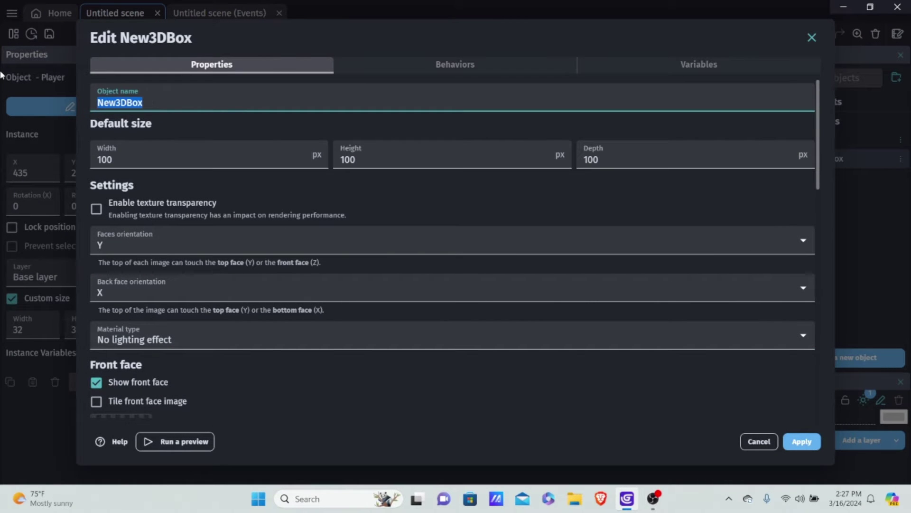
pyautogui.write('Brick')
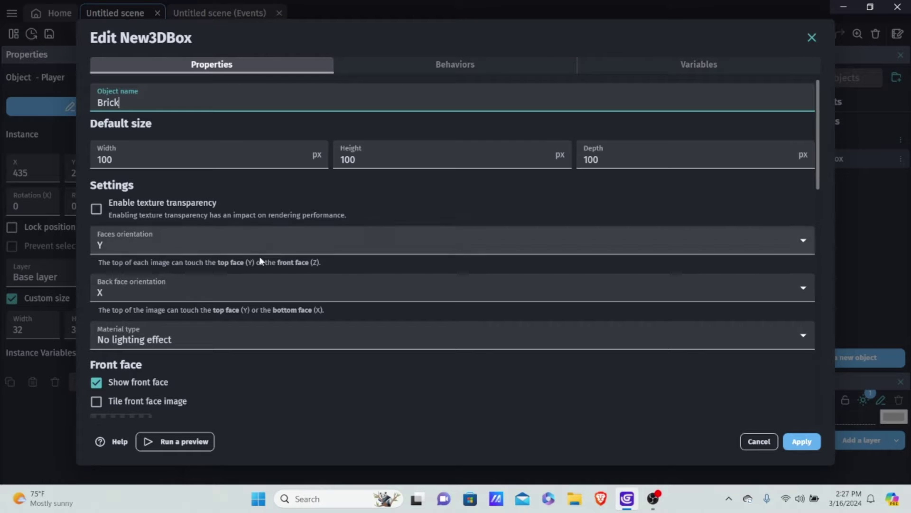
pyautogui.scroll(-3, 232, 264)
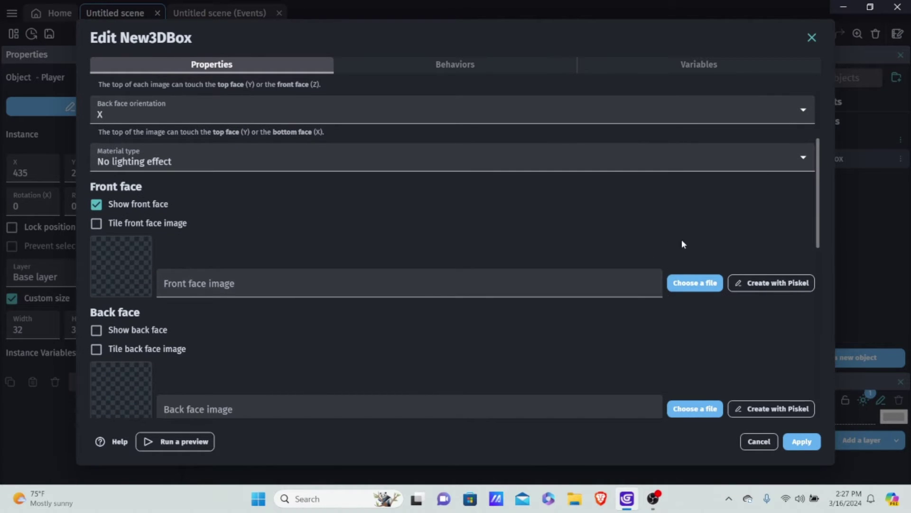
pyautogui.click(506, 275)
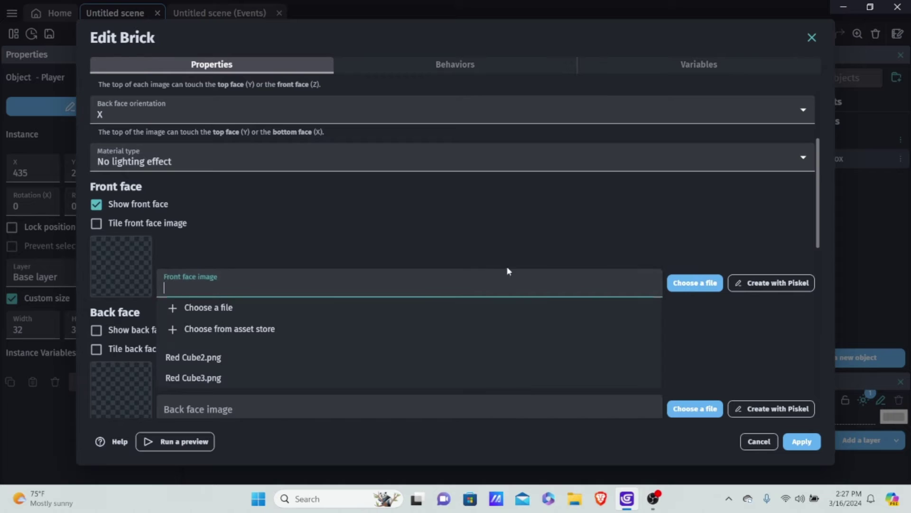
pyautogui.click(215, 335)
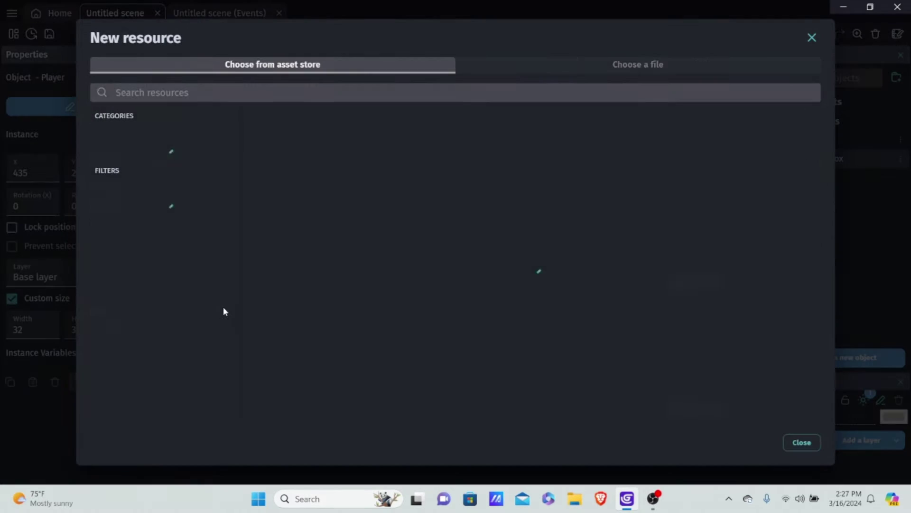
pyautogui.click(181, 96)
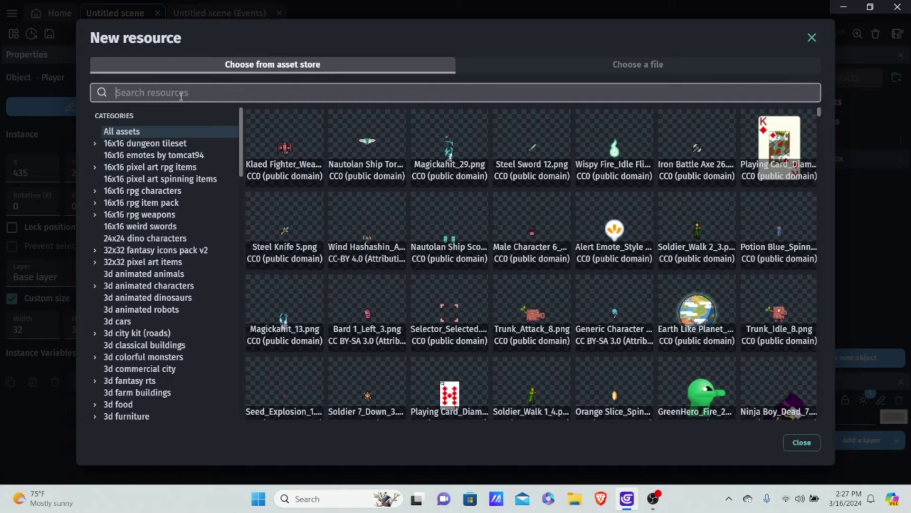
pyautogui.write('brick')
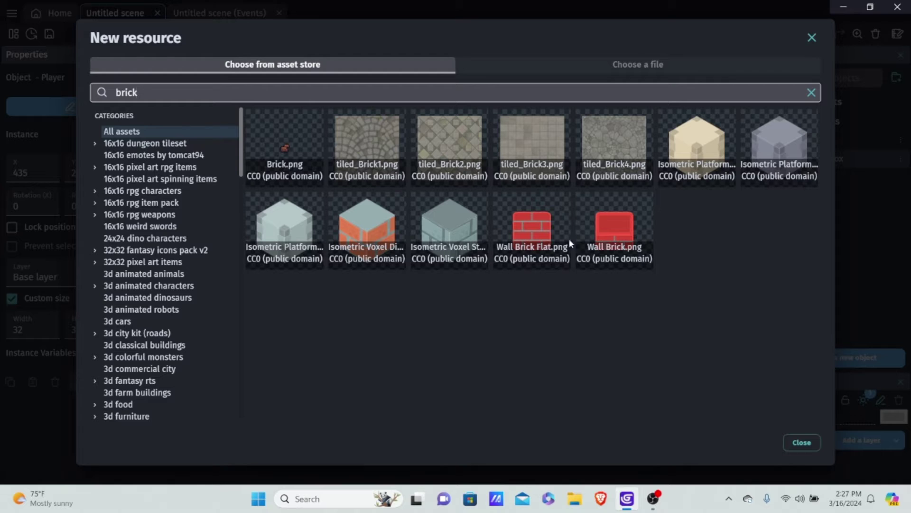
pyautogui.click(521, 228)
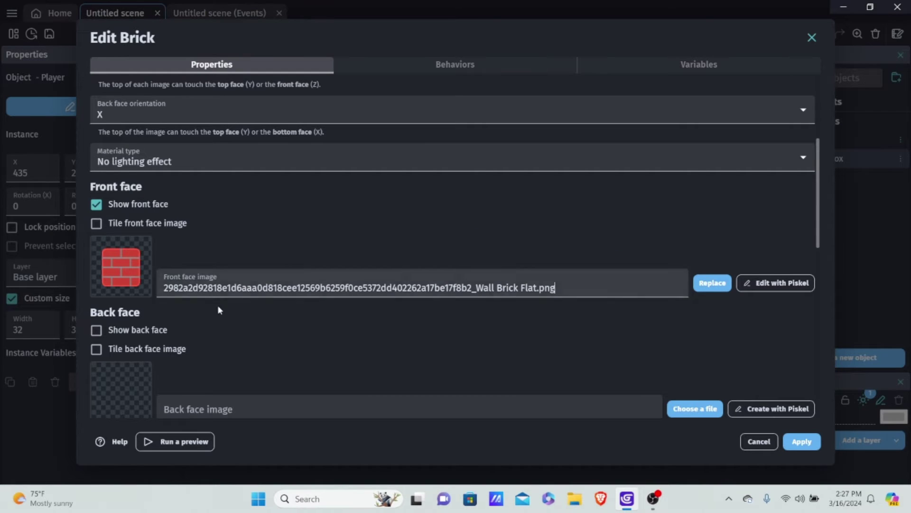
# - Show the Brick's back face and texture the back and left faces with Wall Brick Flat
pyautogui.click(157, 329)
pyautogui.scroll(-3, 198, 278)
pyautogui.scroll(-6, 199, 278)
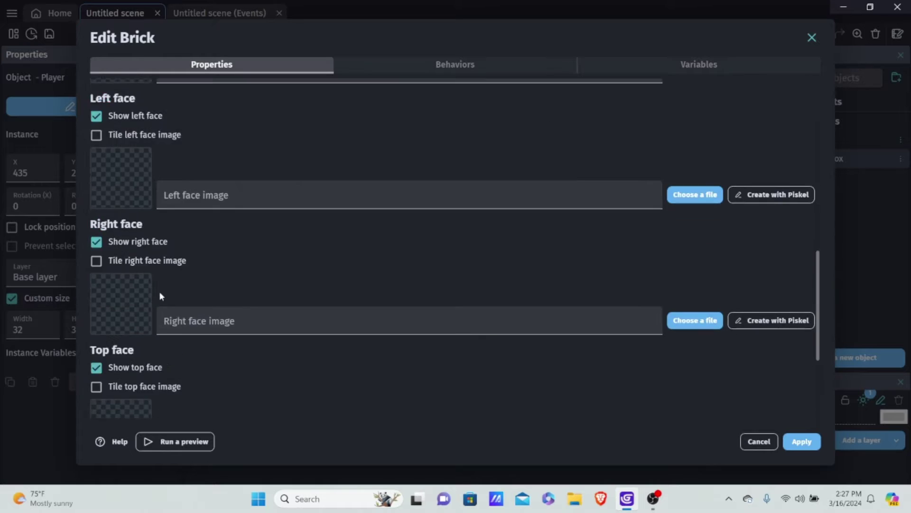
pyautogui.scroll(7, 254, 312)
pyautogui.click(245, 261)
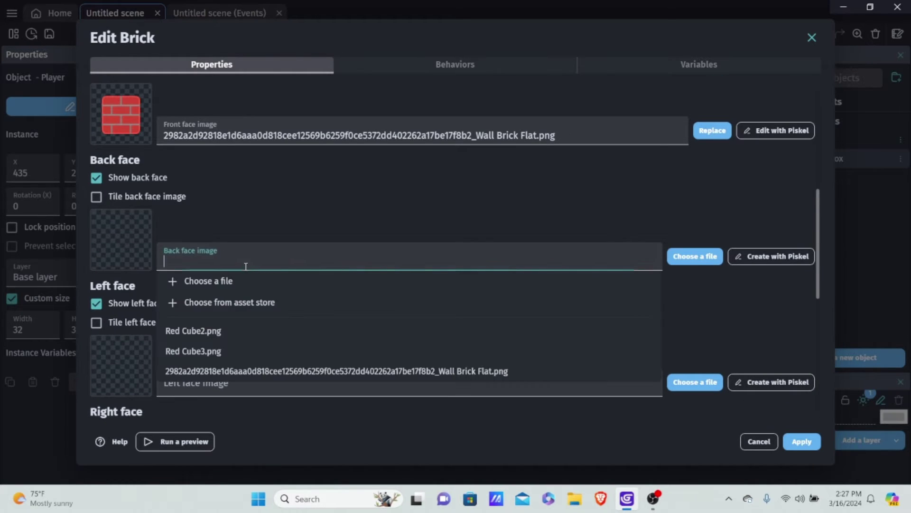
pyautogui.click(236, 372)
pyautogui.click(245, 379)
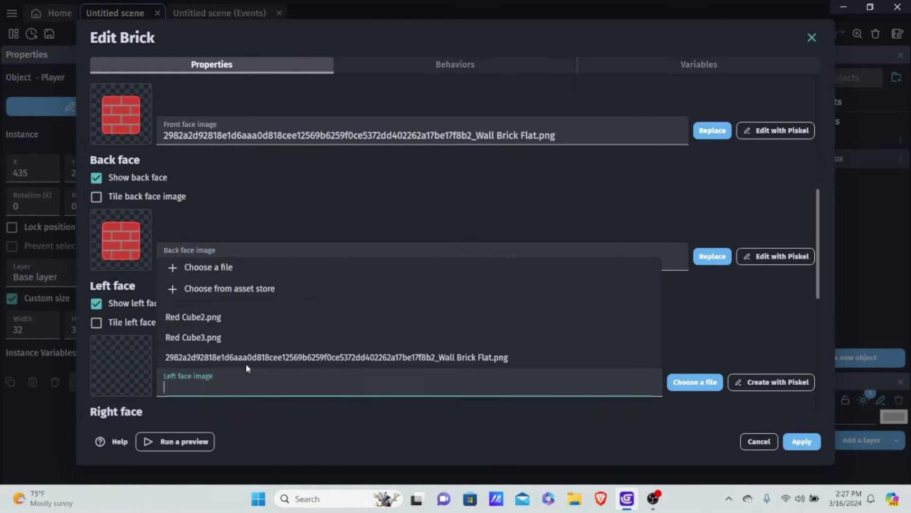
pyautogui.click(247, 356)
# - Texture the right, top and bottom faces with Wall Brick Flat and apply
pyautogui.scroll(-2, 259, 342)
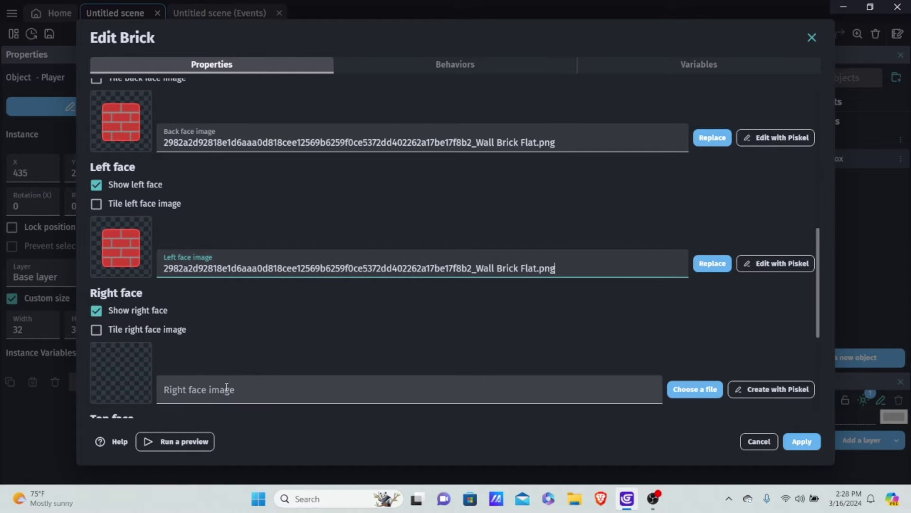
pyautogui.click(232, 387)
pyautogui.click(252, 361)
pyautogui.scroll(-4, 242, 346)
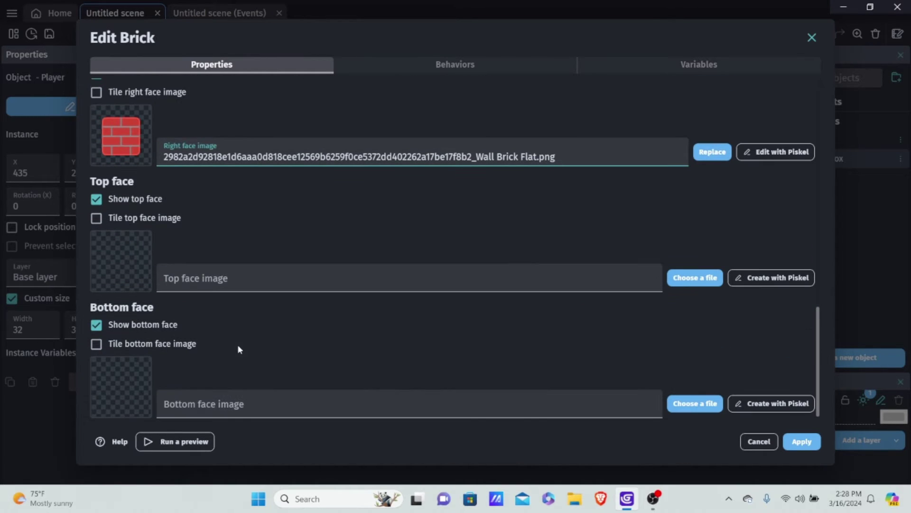
pyautogui.click(244, 287)
pyautogui.click(237, 387)
pyautogui.click(228, 401)
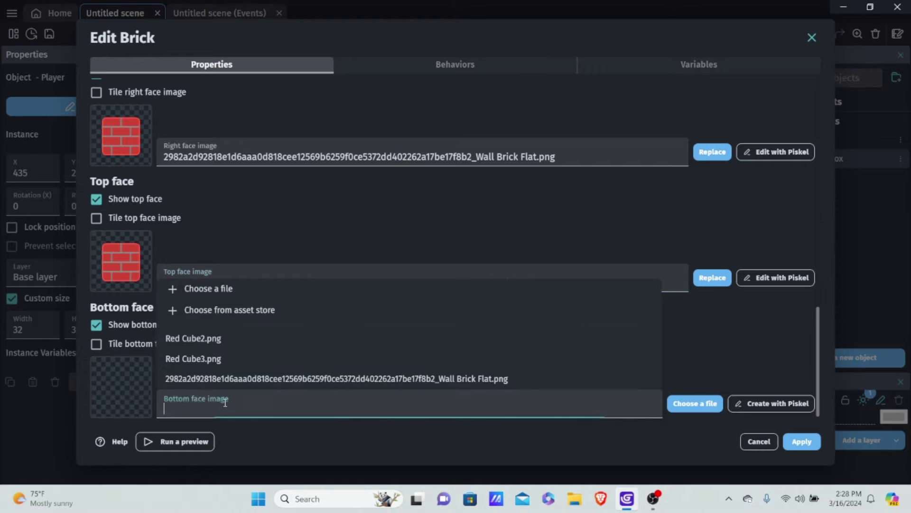
pyautogui.click(242, 380)
pyautogui.click(789, 439)
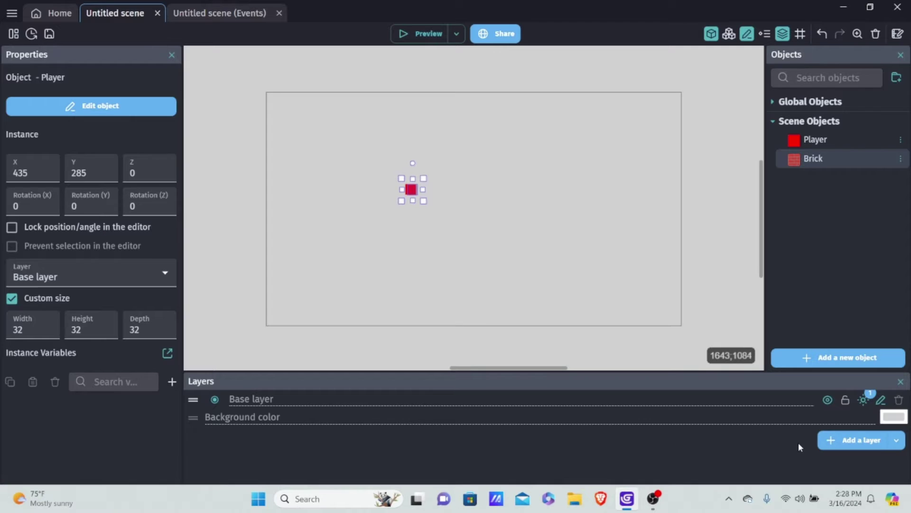
# - Drop a Brick instance below-left of the Player and run a quick scene preview
pyautogui.moveTo(810, 161); pyautogui.dragTo(398, 236)
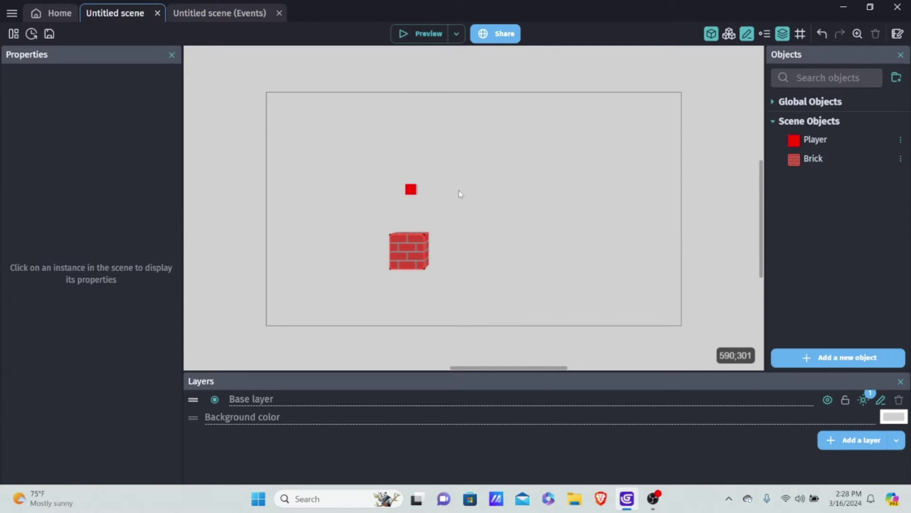
pyautogui.click(422, 33)
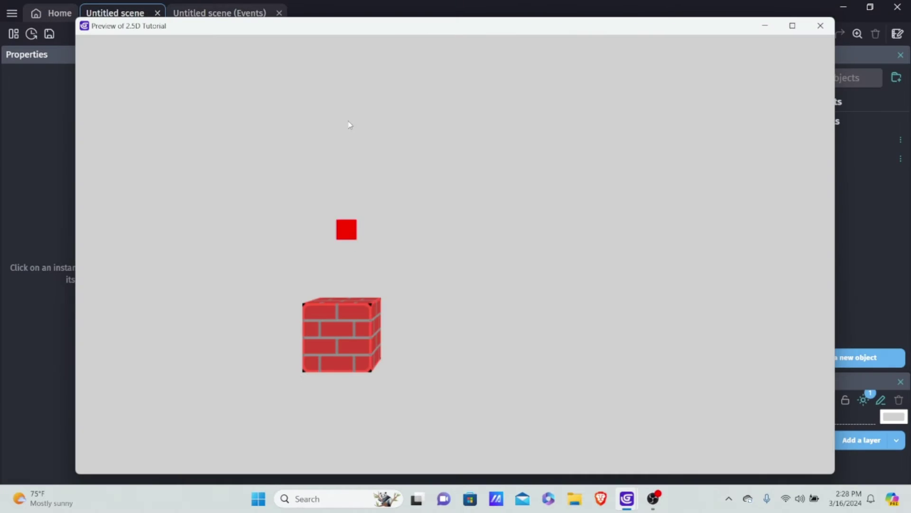
pyautogui.click(820, 26)
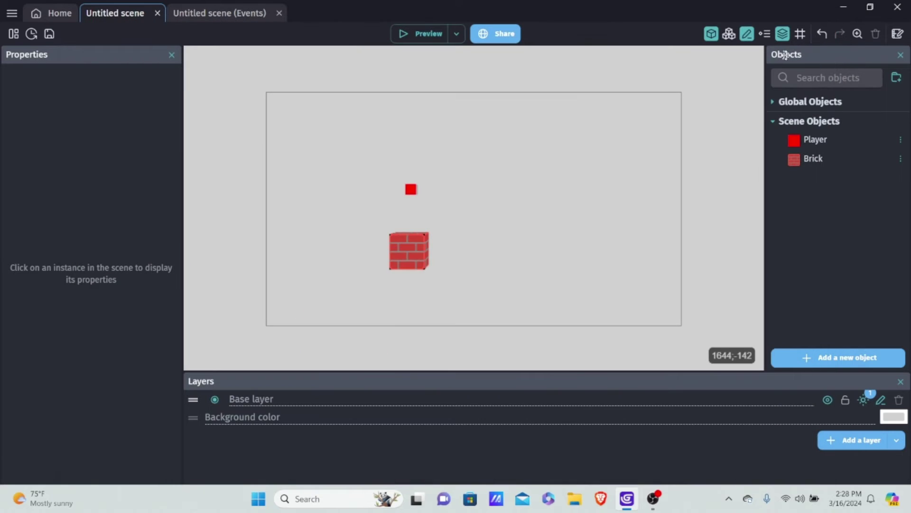
# - Give Brick the Platform behavior with Ledges can be grabbed unchecked
pyautogui.doubleClick(812, 161)
pyautogui.click(431, 64)
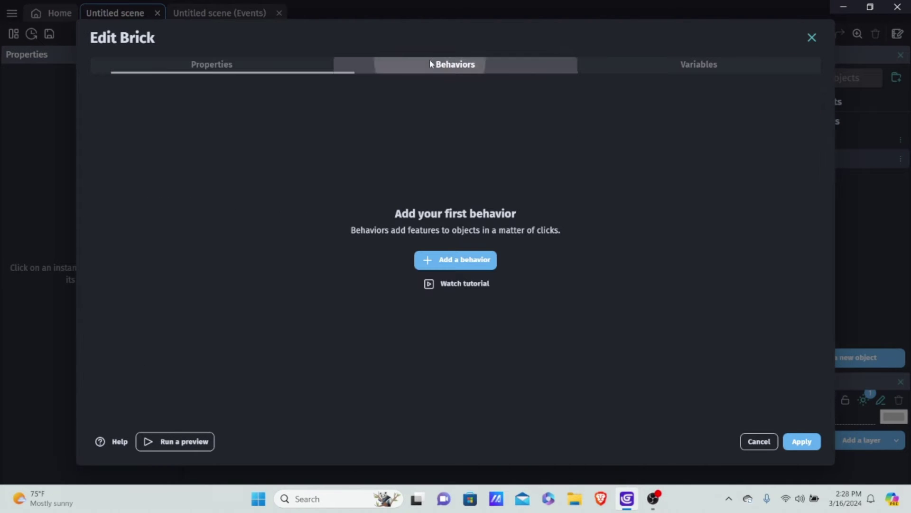
pyautogui.click(453, 265)
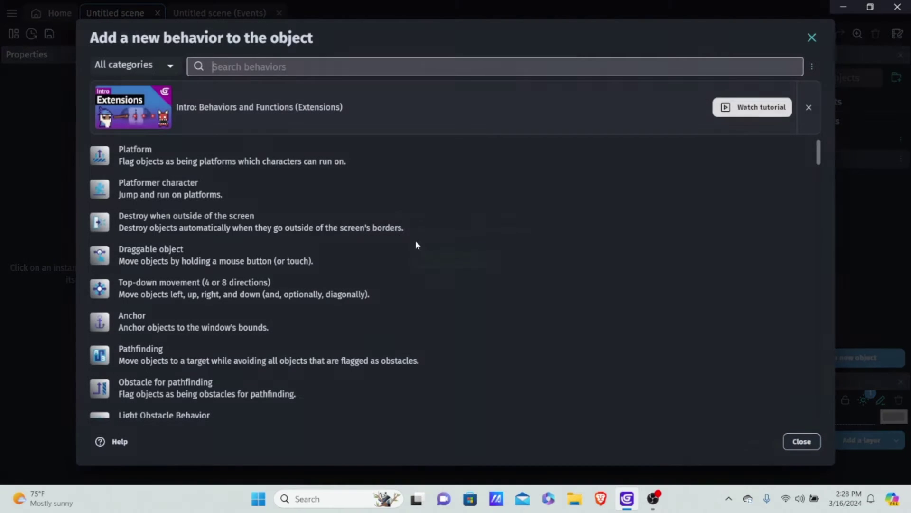
pyautogui.click(231, 151)
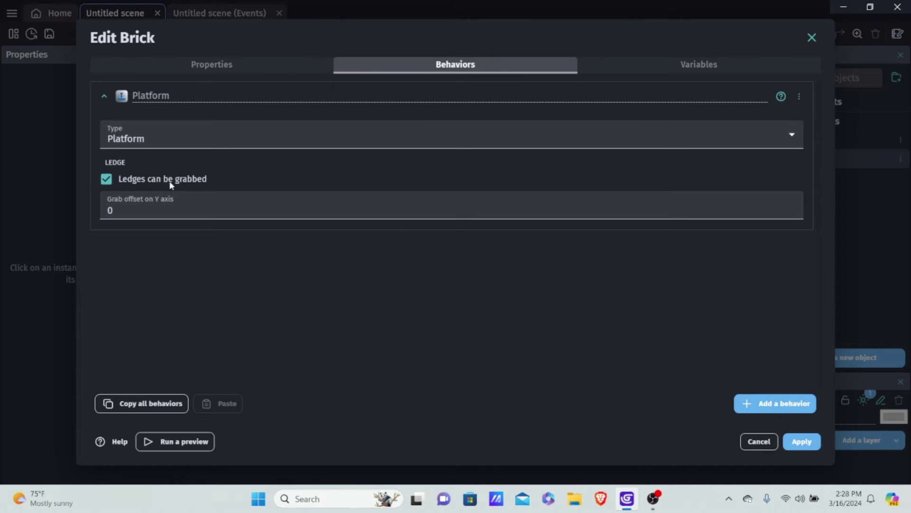
pyautogui.click(141, 179)
pyautogui.click(800, 441)
# - Preview the scene, jumping and moving the Player left to test landing on the brick
pyautogui.click(432, 35)
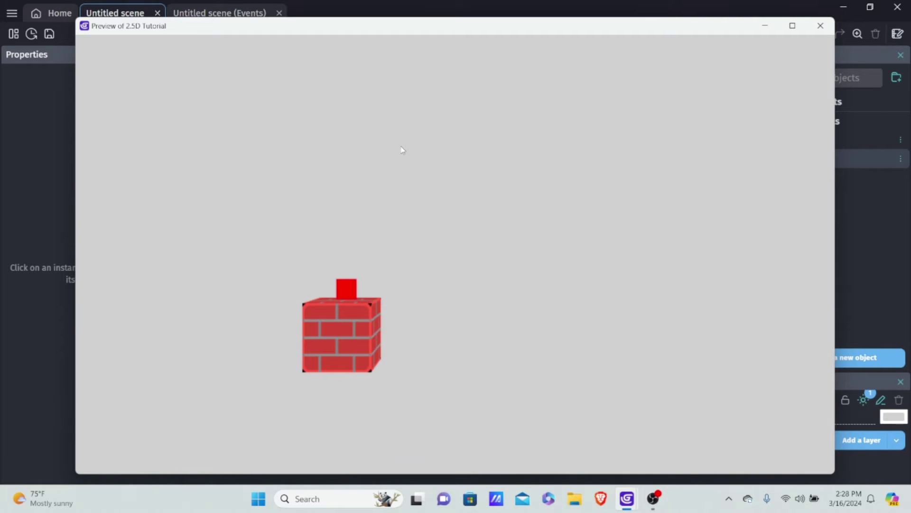
pyautogui.press('Up')
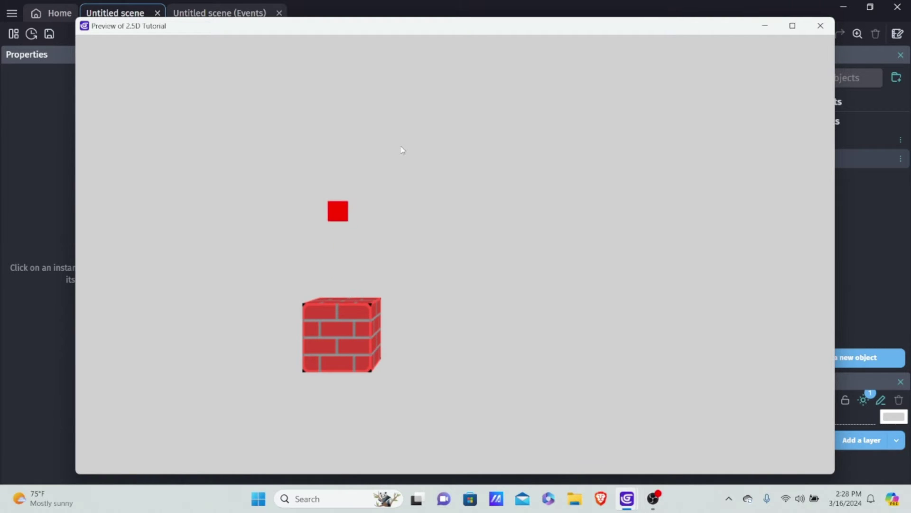
pyautogui.press('Left')
pyautogui.press('Down')
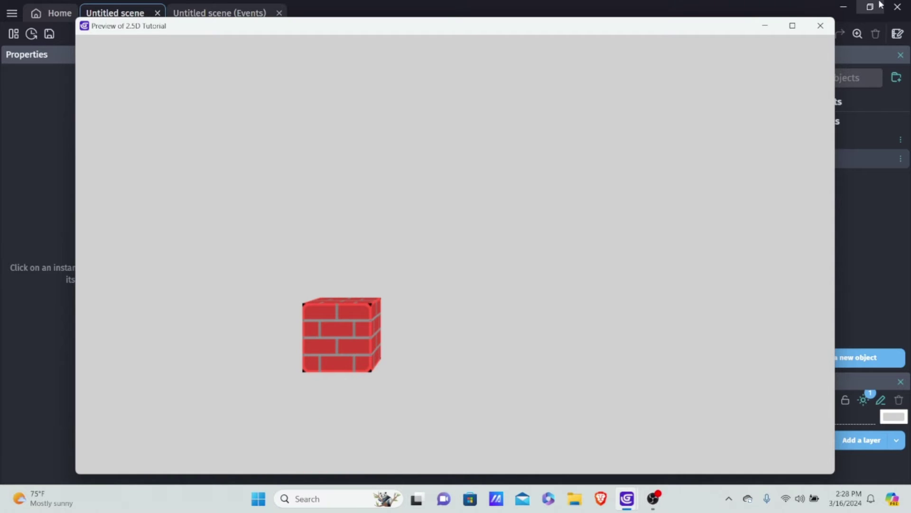
pyautogui.click(820, 26)
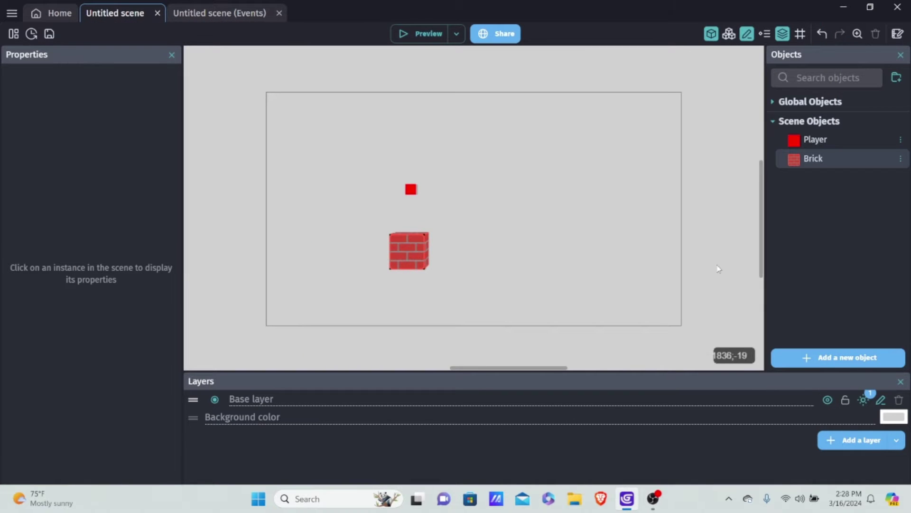
# - Nudge the Brick down-left, then set the grid cell width and height to 100 px
pyautogui.moveTo(411, 243); pyautogui.dragTo(375, 251)
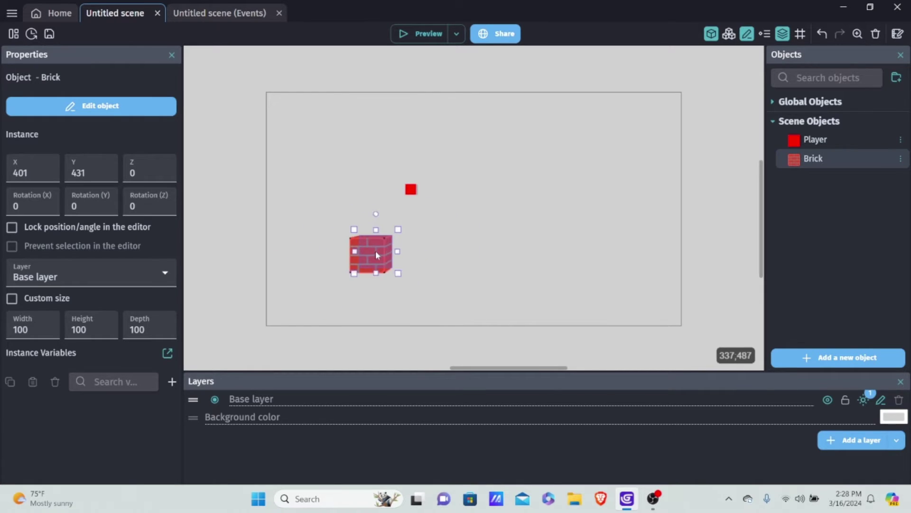
pyautogui.click(800, 34)
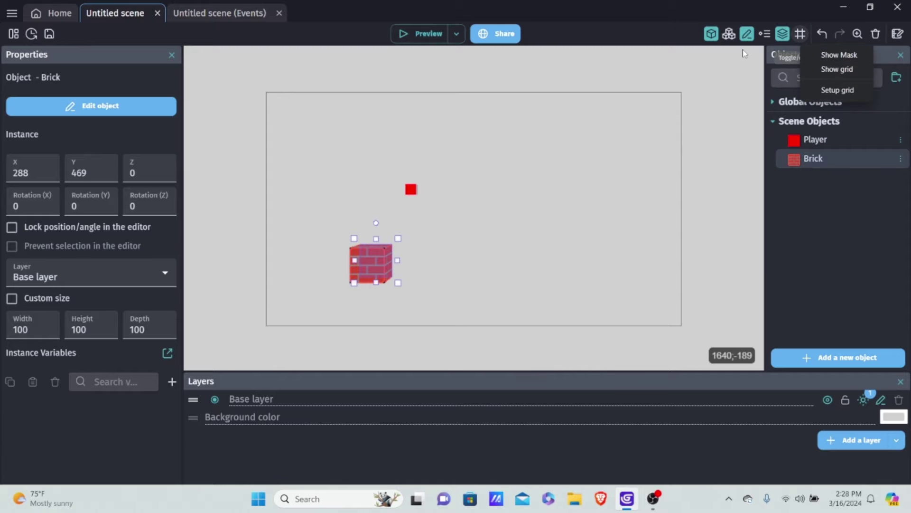
pyautogui.click(838, 90)
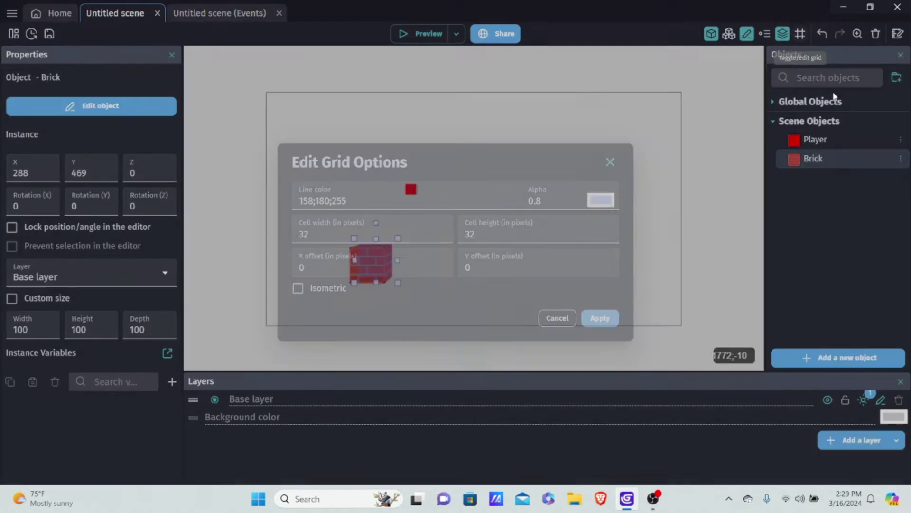
pyautogui.click(368, 234)
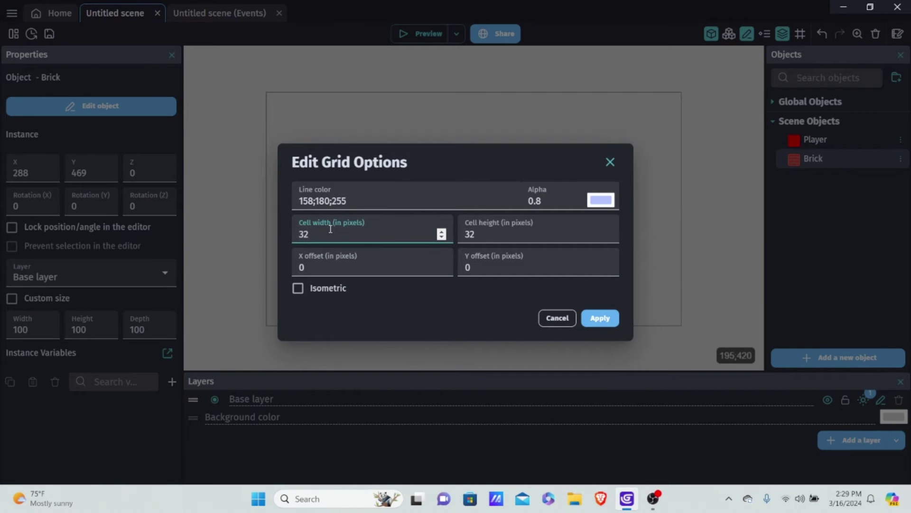
pyautogui.write('100')
pyautogui.click(529, 233)
pyautogui.press('BackSpace')
pyautogui.press('BackSpace')
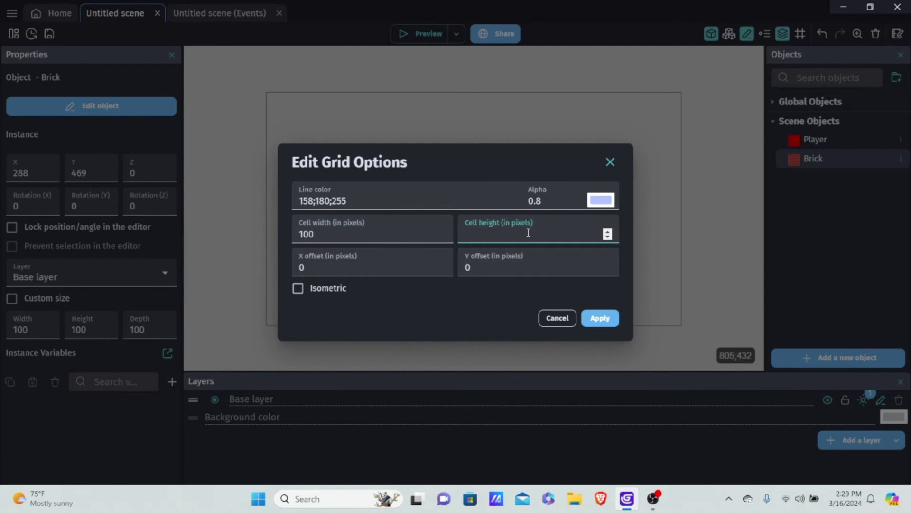
pyautogui.write('100')
pyautogui.click(599, 319)
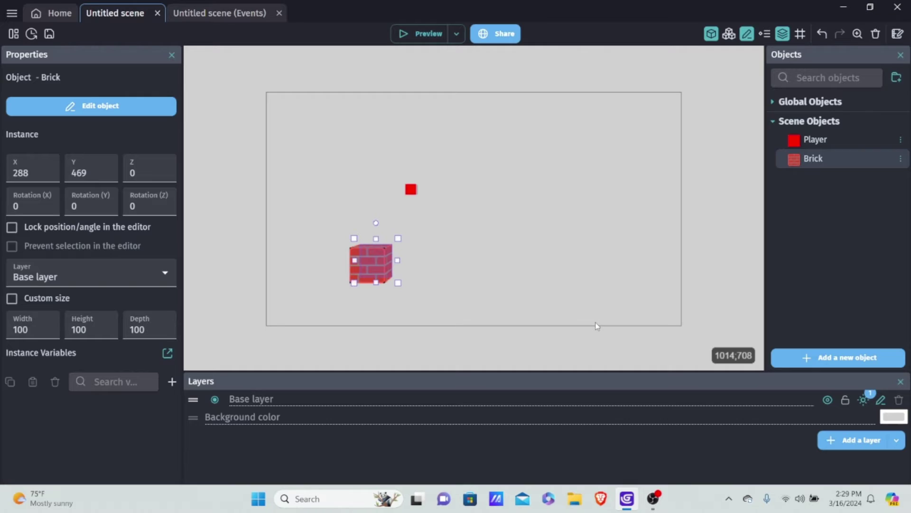
# - Show the 100 px grid and snap the Brick to 300, 500
pyautogui.click(802, 32)
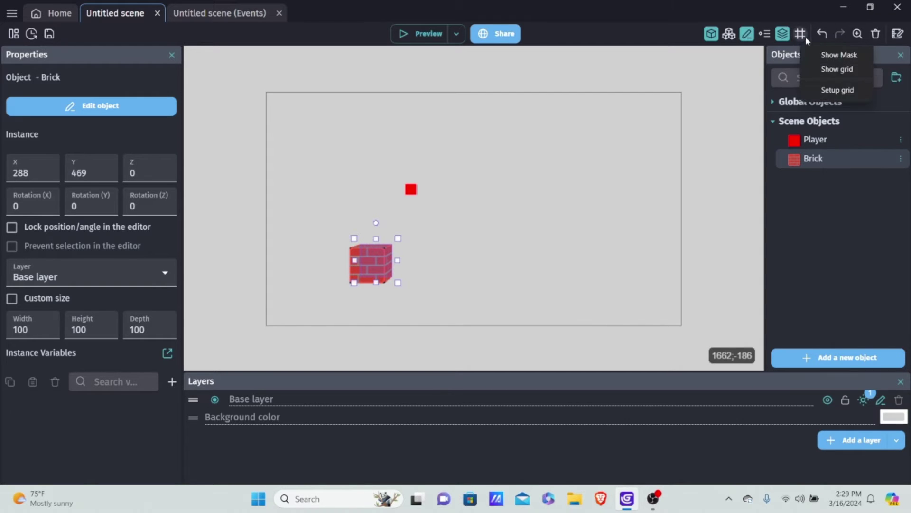
pyautogui.click(824, 71)
pyautogui.moveTo(380, 265); pyautogui.dragTo(411, 273)
# - Duplicate the Brick, place the copy beside it, and select both bricks
pyautogui.rightClick(381, 266)
pyautogui.click(434, 106)
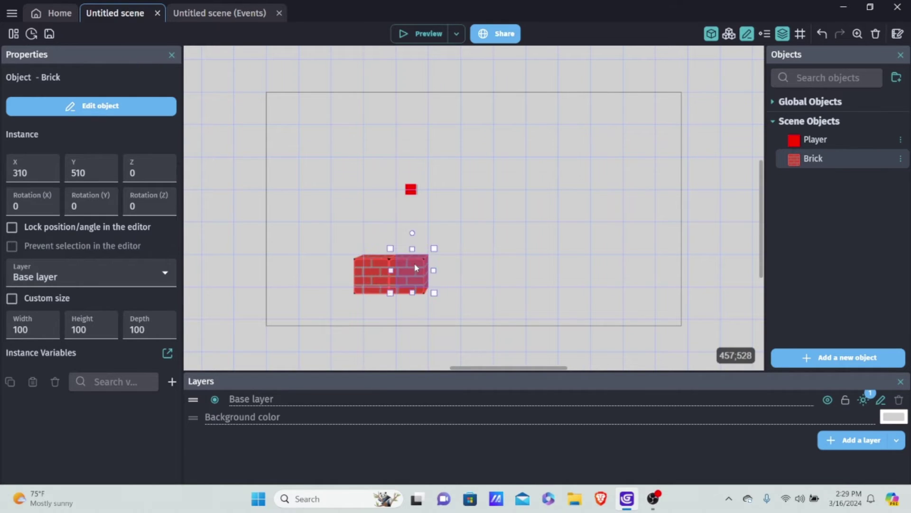
pyautogui.click(326, 240)
pyautogui.moveTo(293, 229); pyautogui.dragTo(485, 313)
pyautogui.rightClick(380, 262)
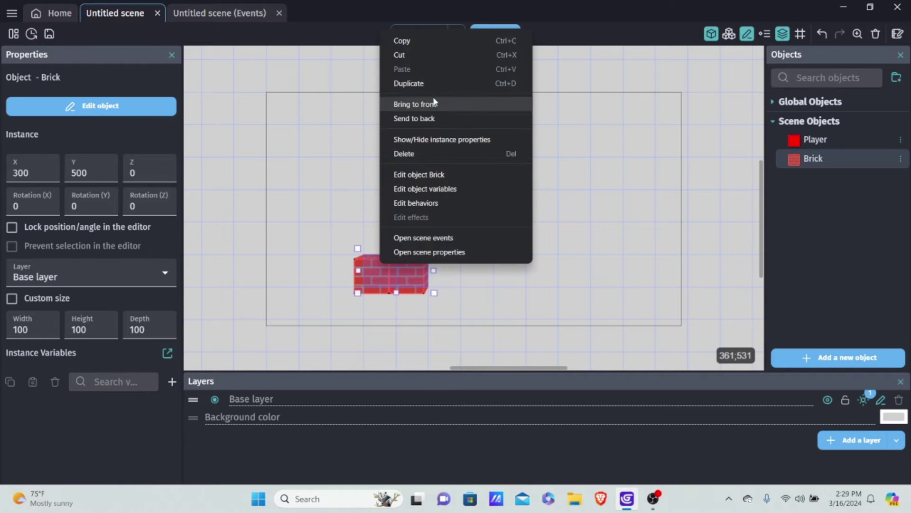